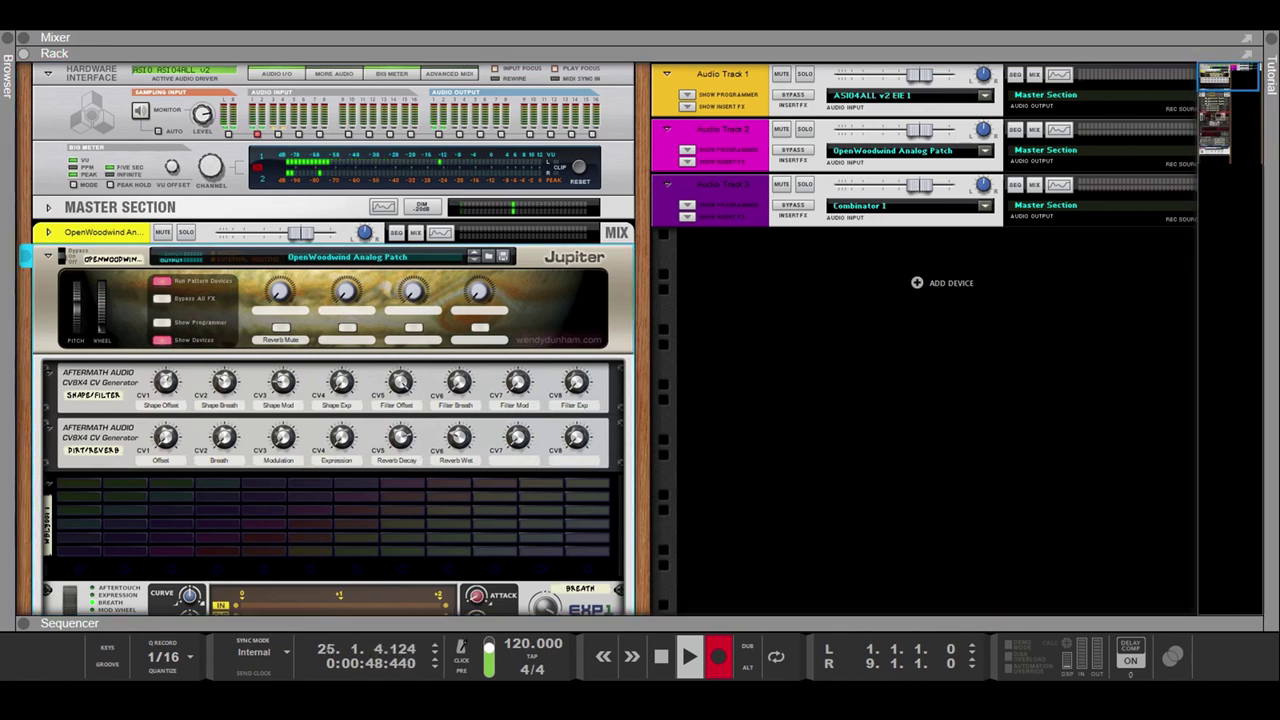
- Examine the OpenWoodwind Analog Patch Combinator's devices and their rear CV cabling, including the CV generators, EXP1 processors and CV mergers
scroll(25, 253, down, 3)
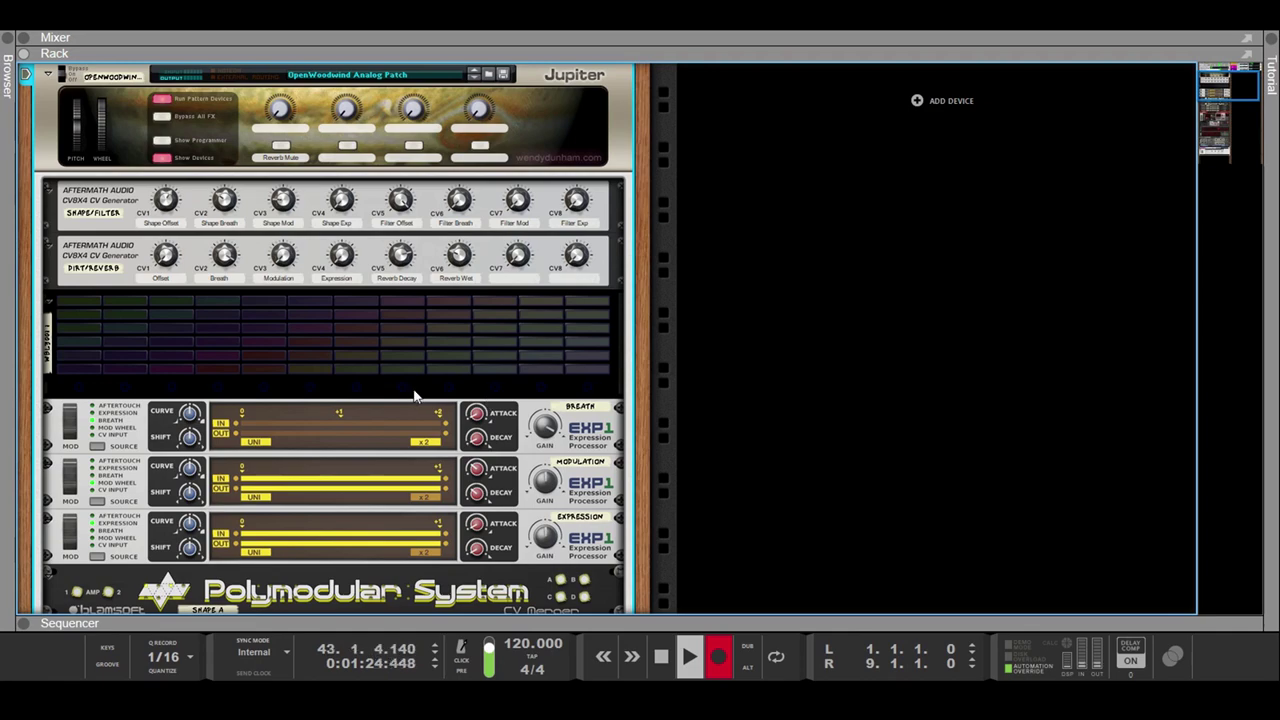
scroll(627, 296, down, 5)
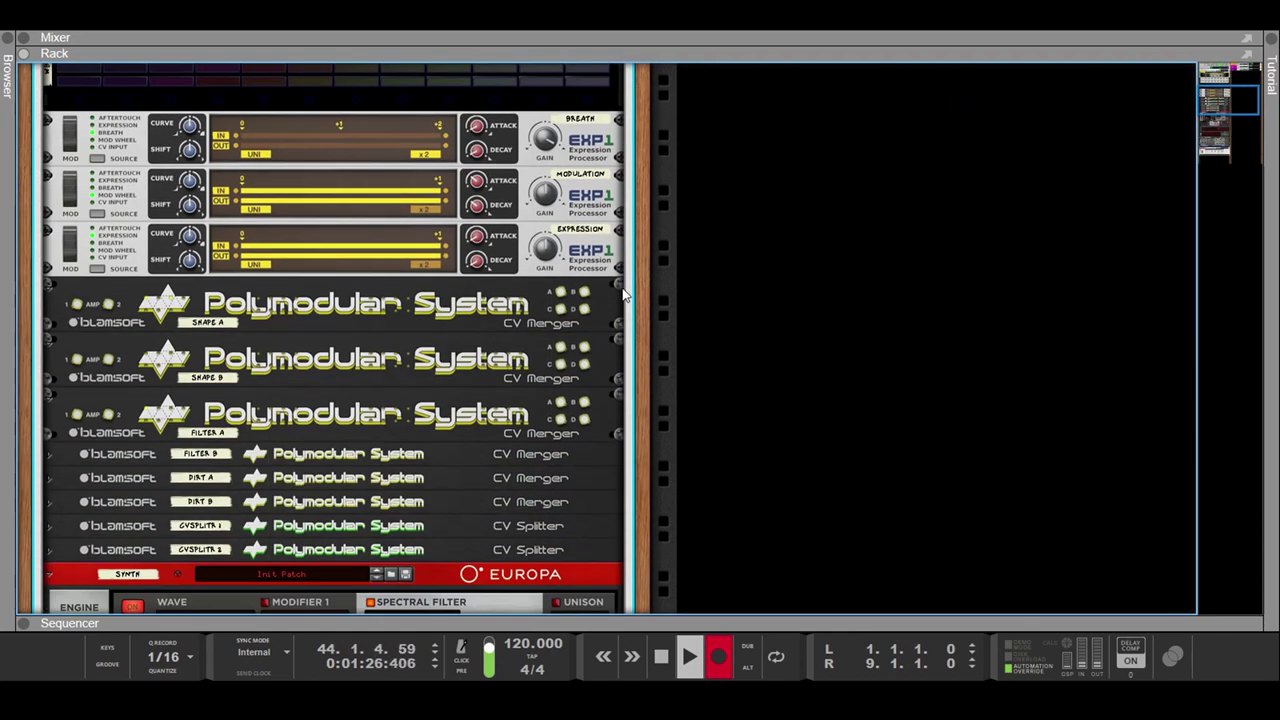
scroll(623, 294, up, 2)
scroll(622, 294, up, 3)
key(Tab)
scroll(622, 294, down, 4)
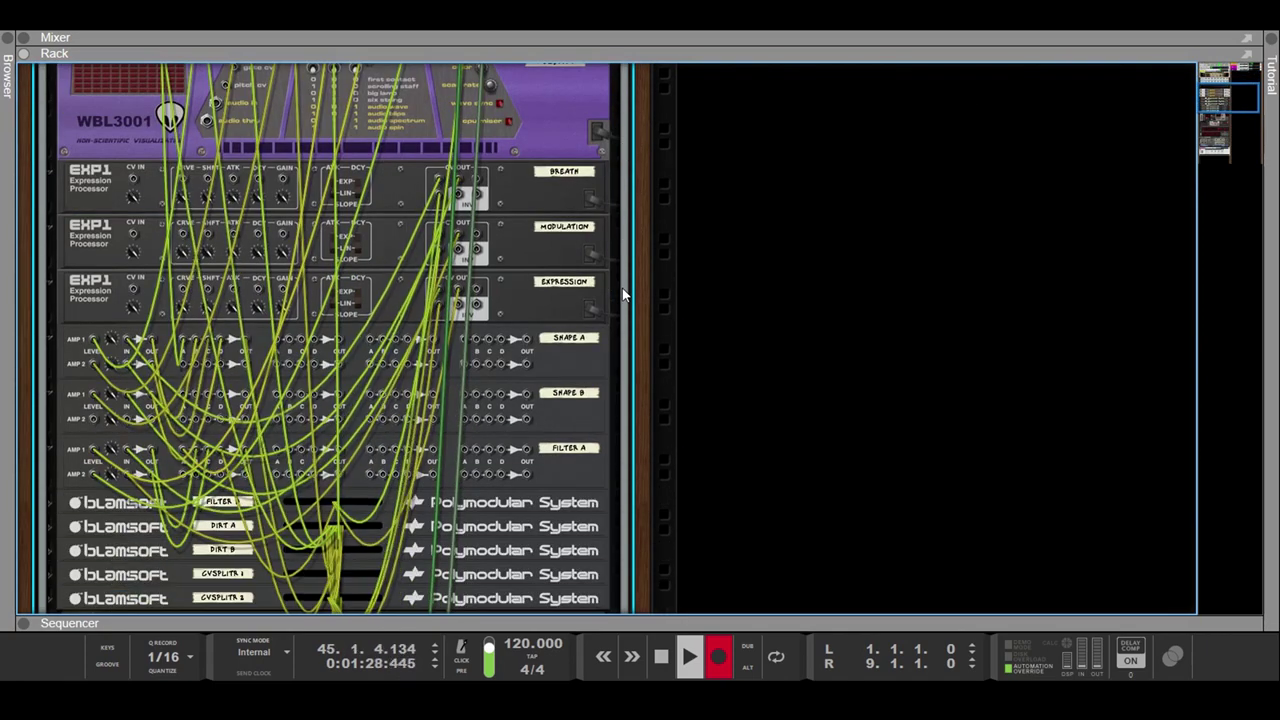
scroll(622, 288, down, 5)
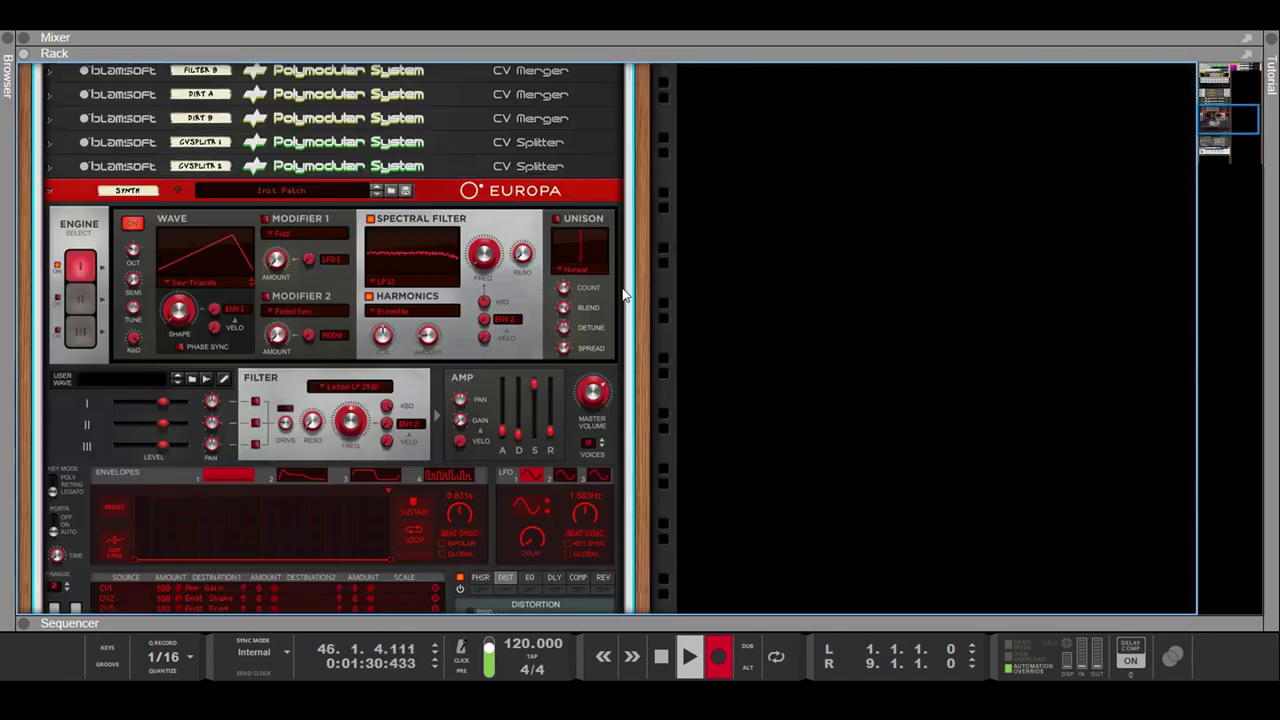
key(Tab)
scroll(622, 294, down, 6)
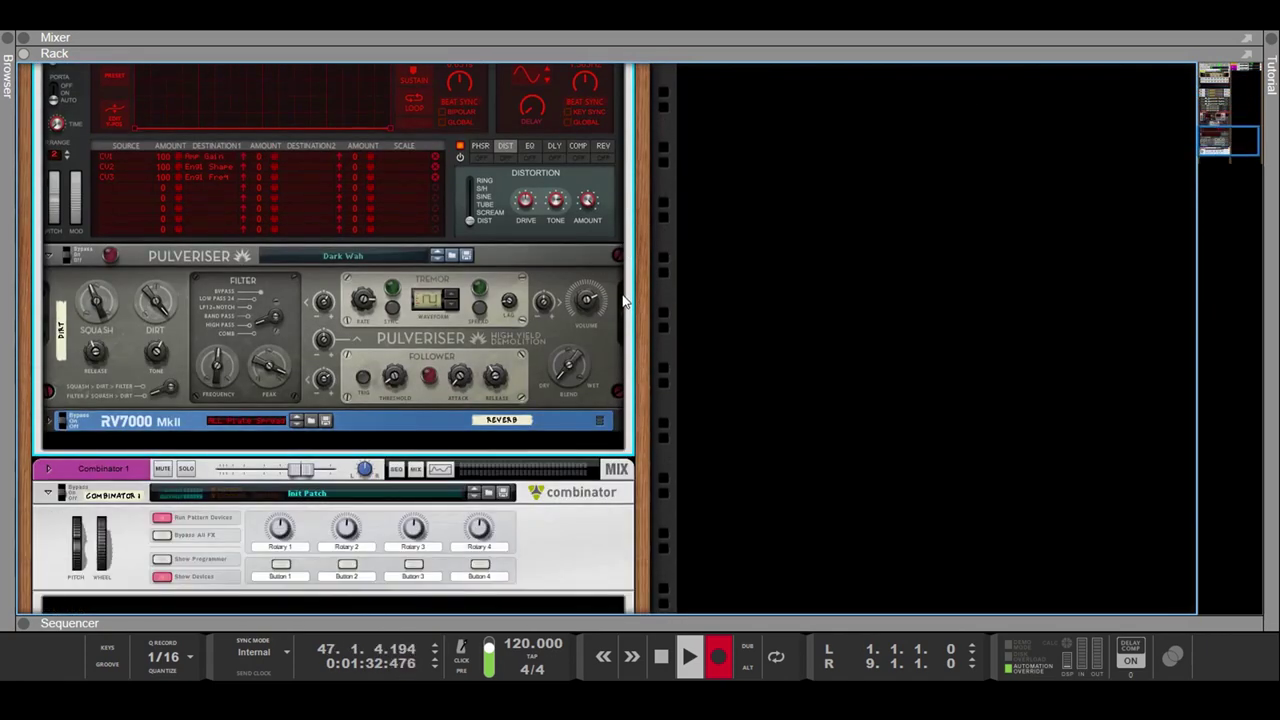
scroll(622, 300, up, 4)
scroll(622, 300, up, 5)
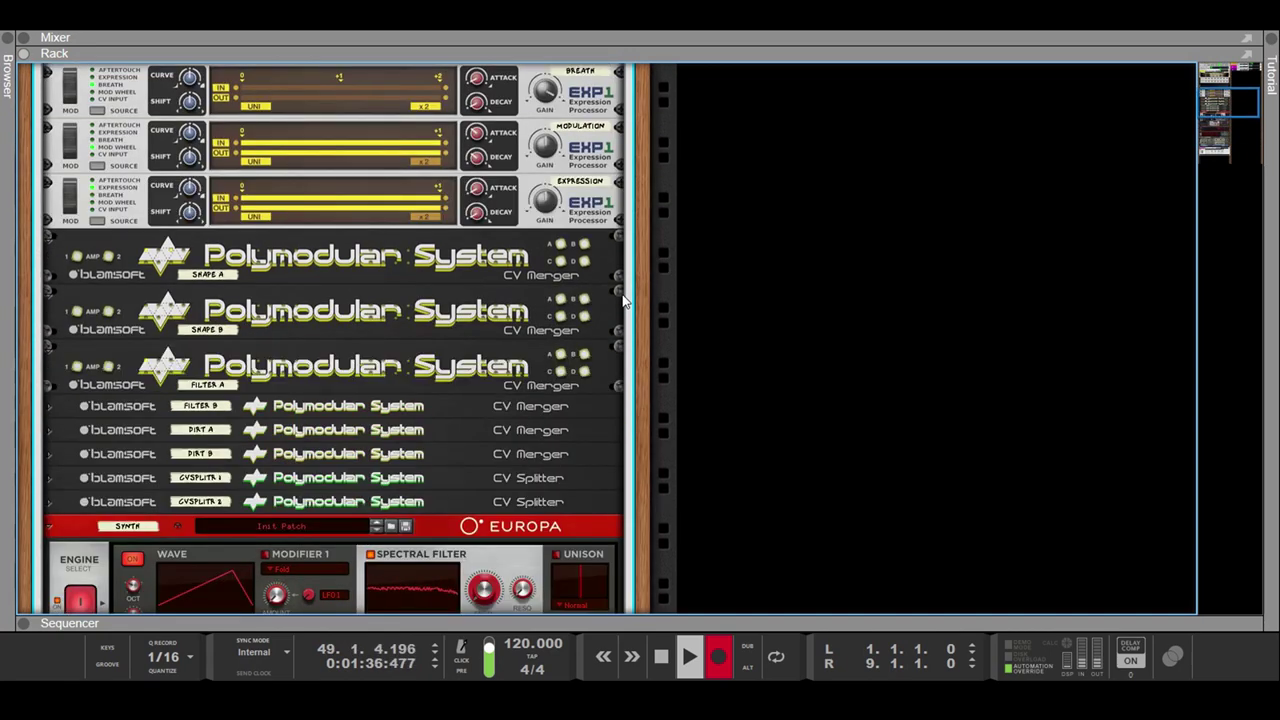
scroll(531, 297, up, 3)
scroll(531, 297, up, 1)
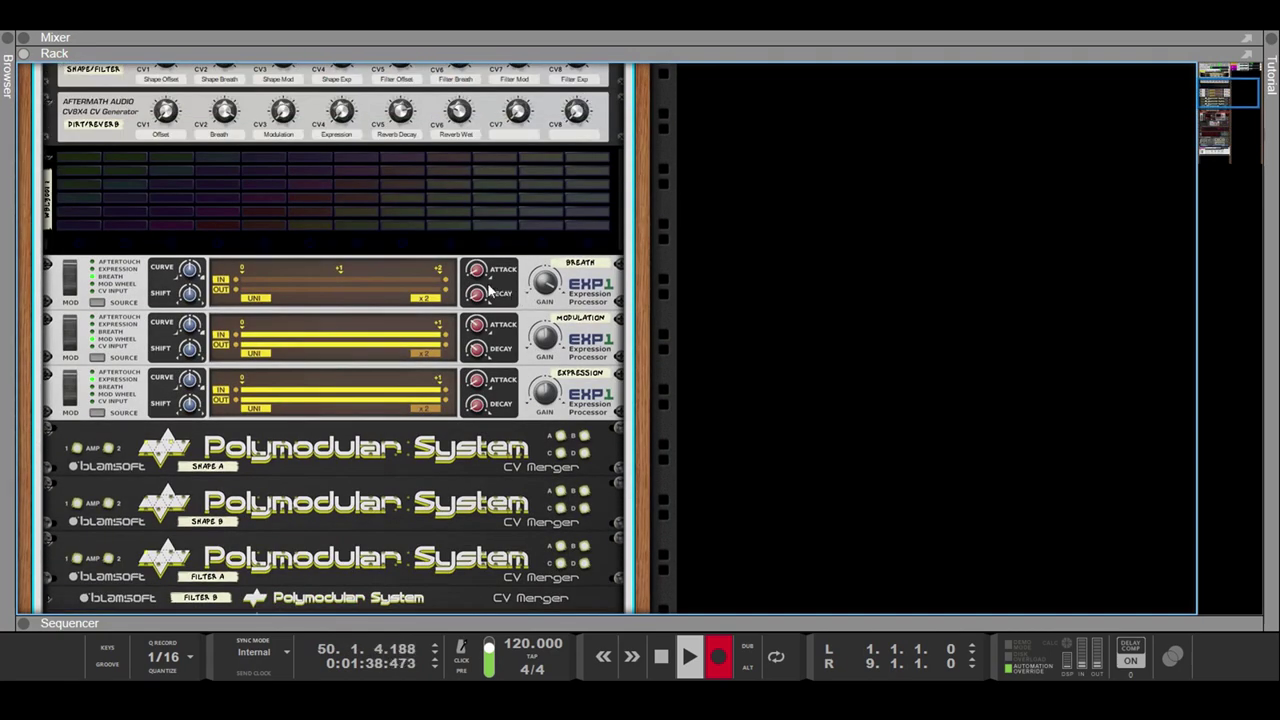
scroll(439, 300, up, 3)
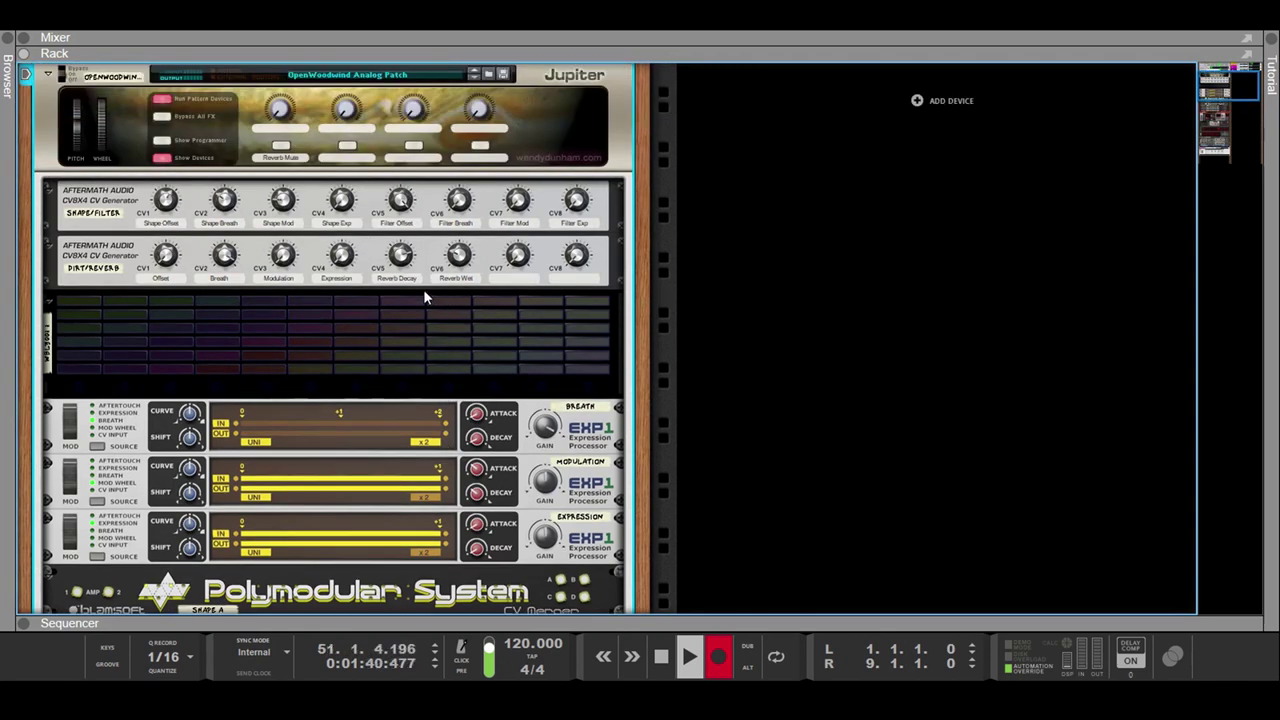
scroll(412, 288, up, 1)
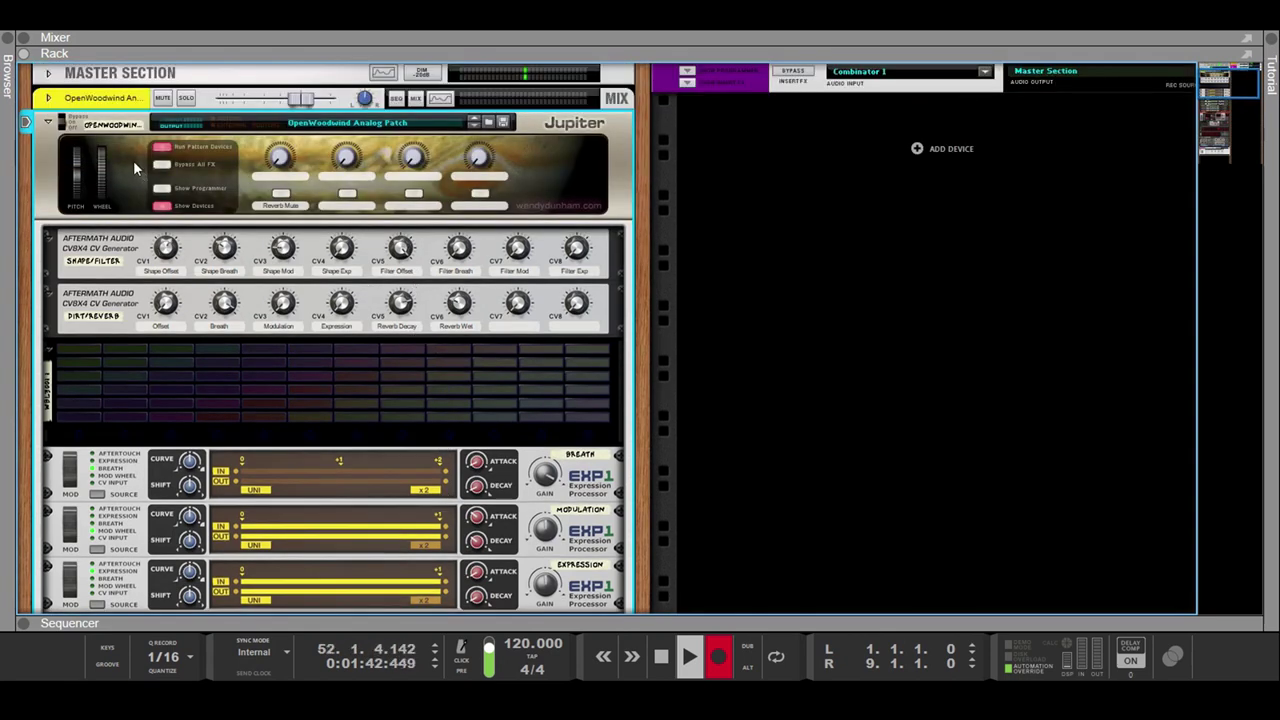
- Review the OpenWoodwind patch's chain from the EXP1 processors and CV mergers through the Europa synth to the Pulveriser and RV7000 reverb
scroll(349, 425, down, 6)
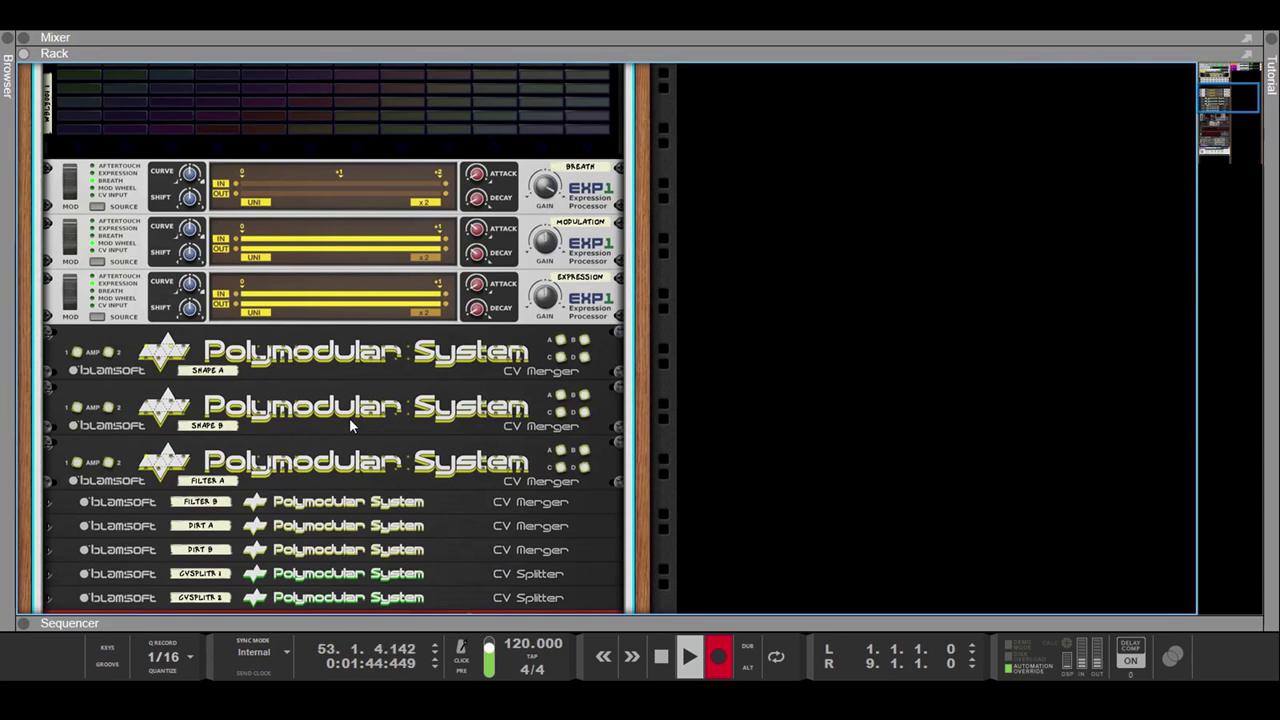
scroll(349, 418, down, 8)
scroll(362, 400, down, 3)
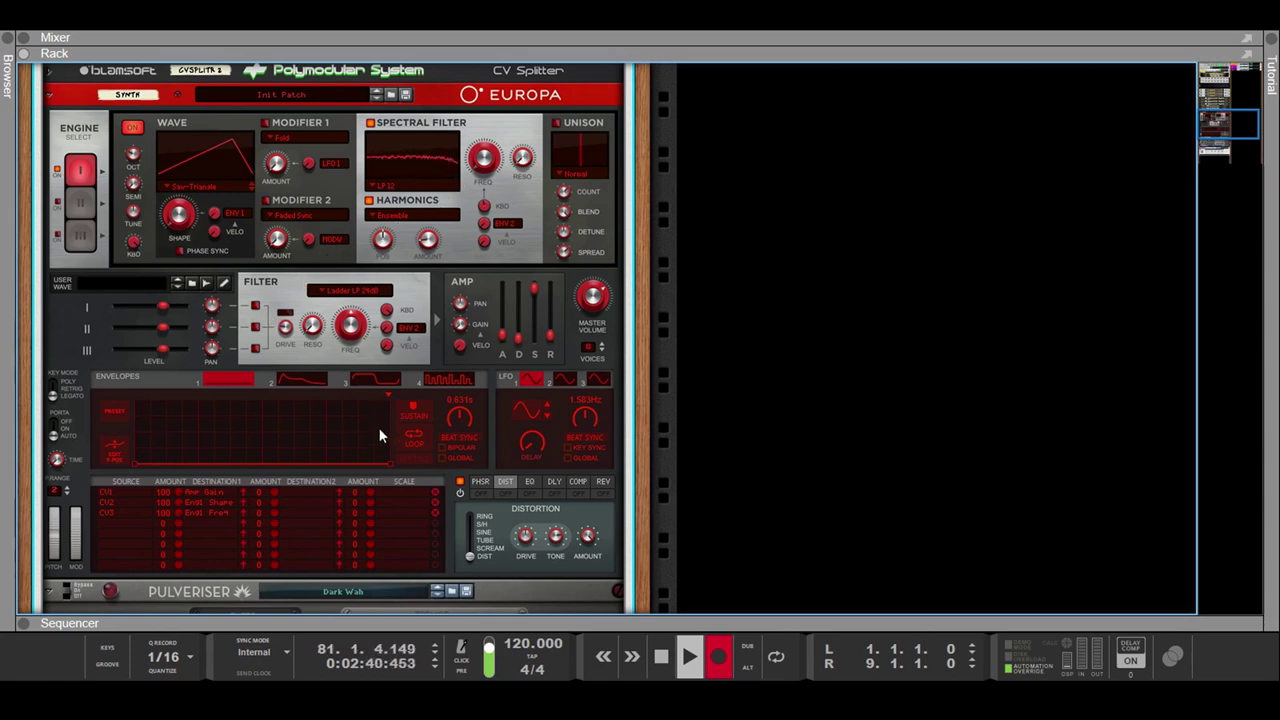
scroll(379, 431, up, 5)
scroll(378, 427, up, 9)
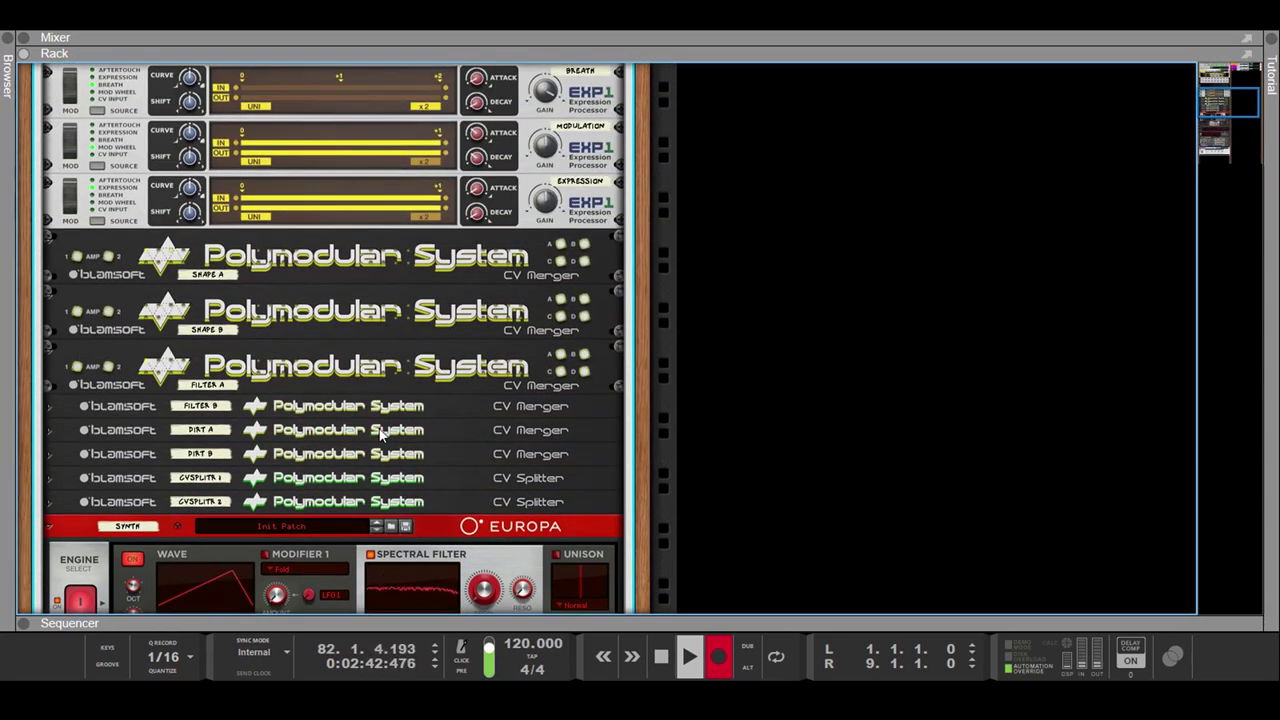
scroll(310, 327, up, 2)
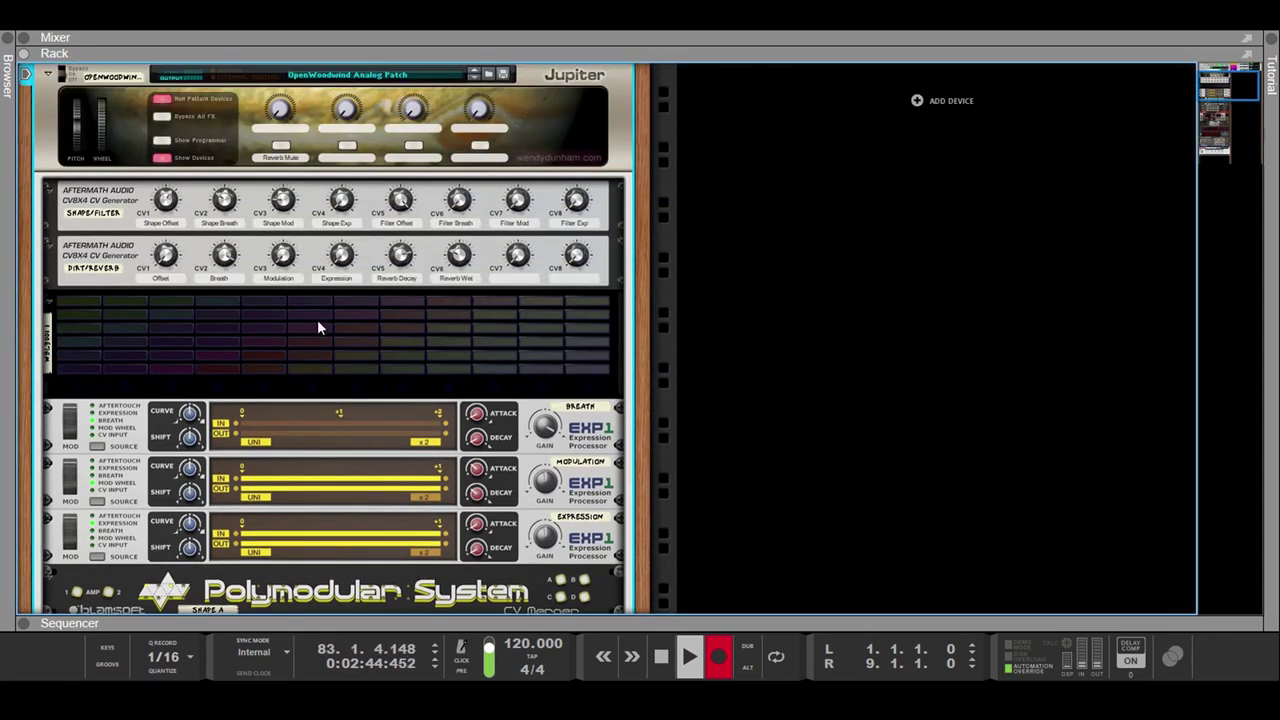
scroll(254, 302, down, 4)
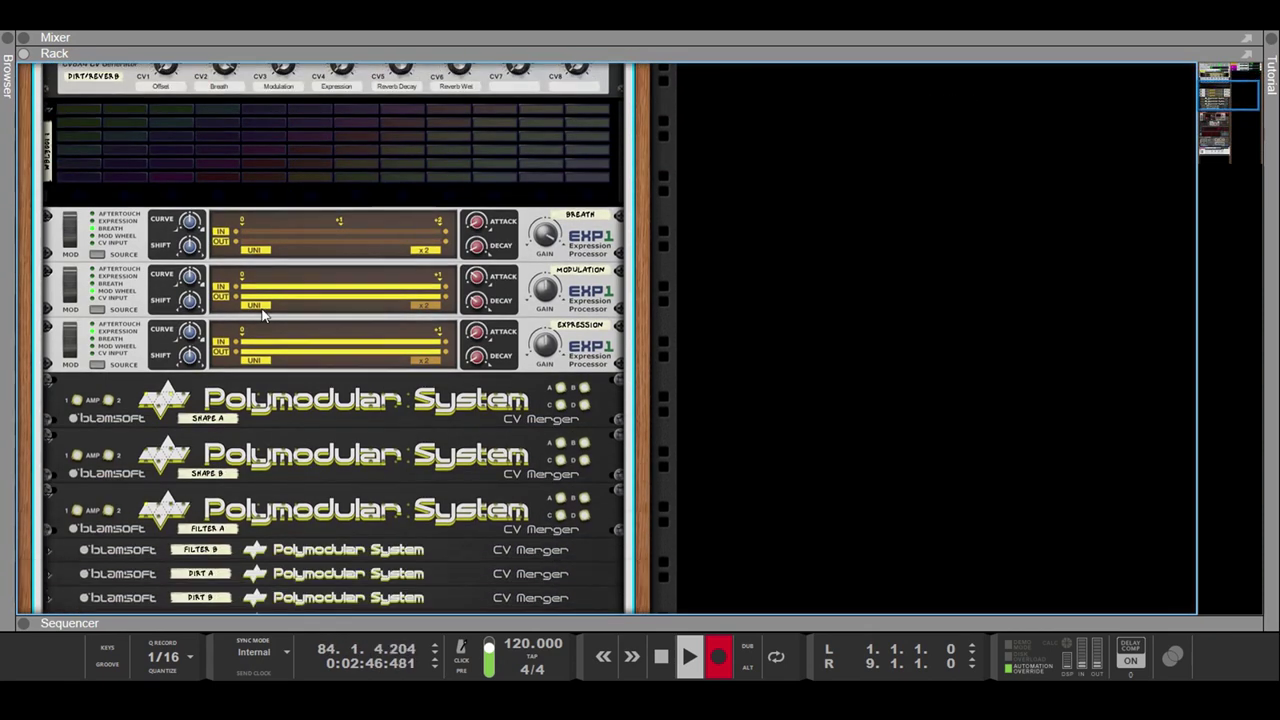
scroll(478, 243, down, 15)
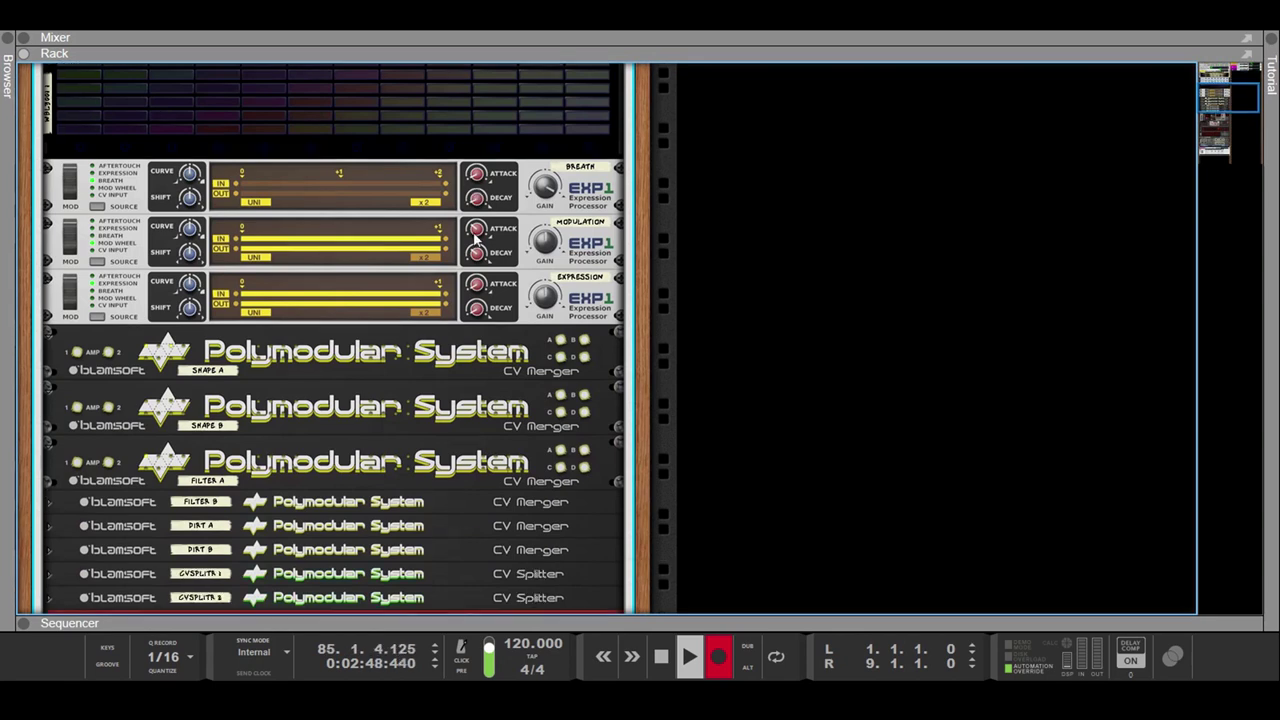
scroll(473, 231, down, 3)
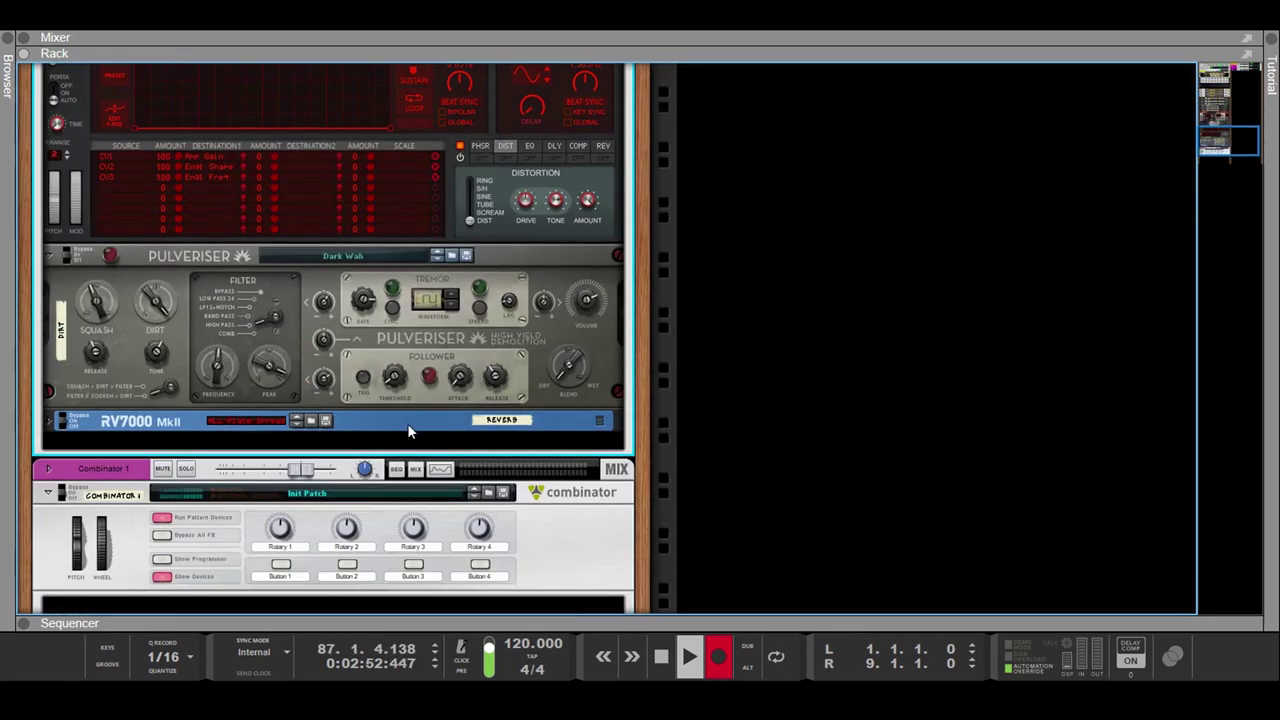
scroll(408, 430, up, 15)
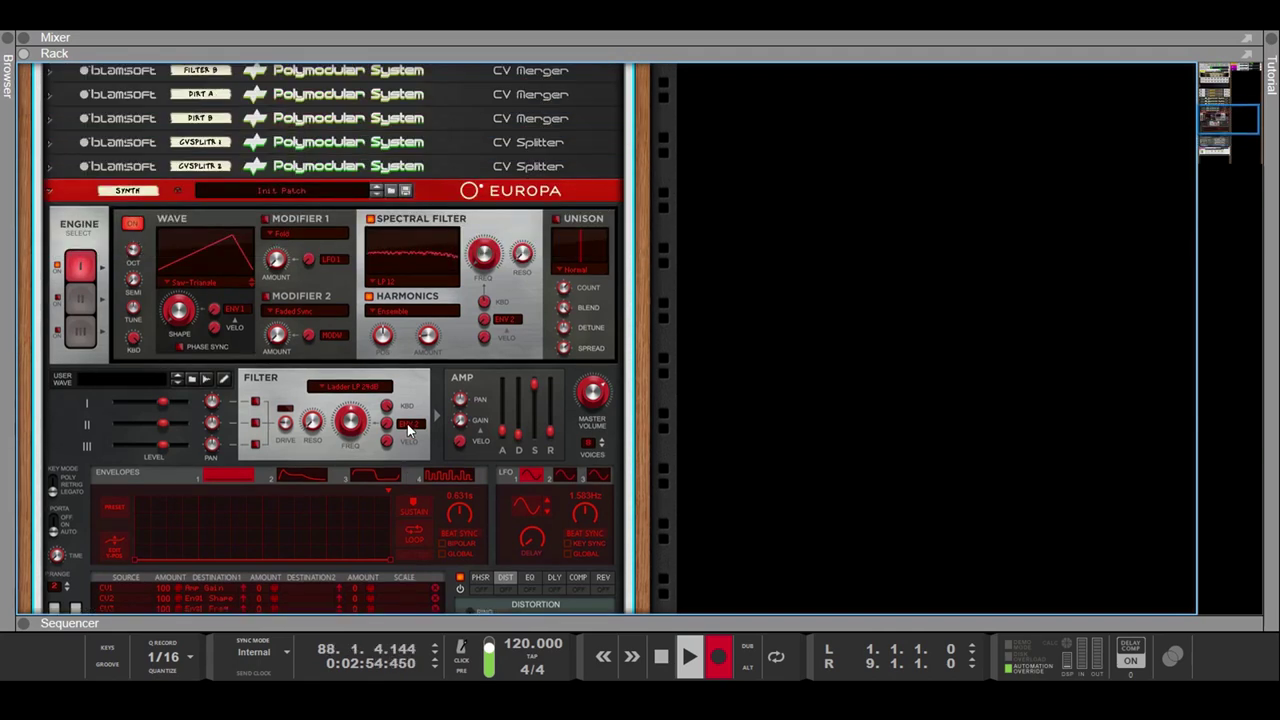
scroll(408, 430, up, 6)
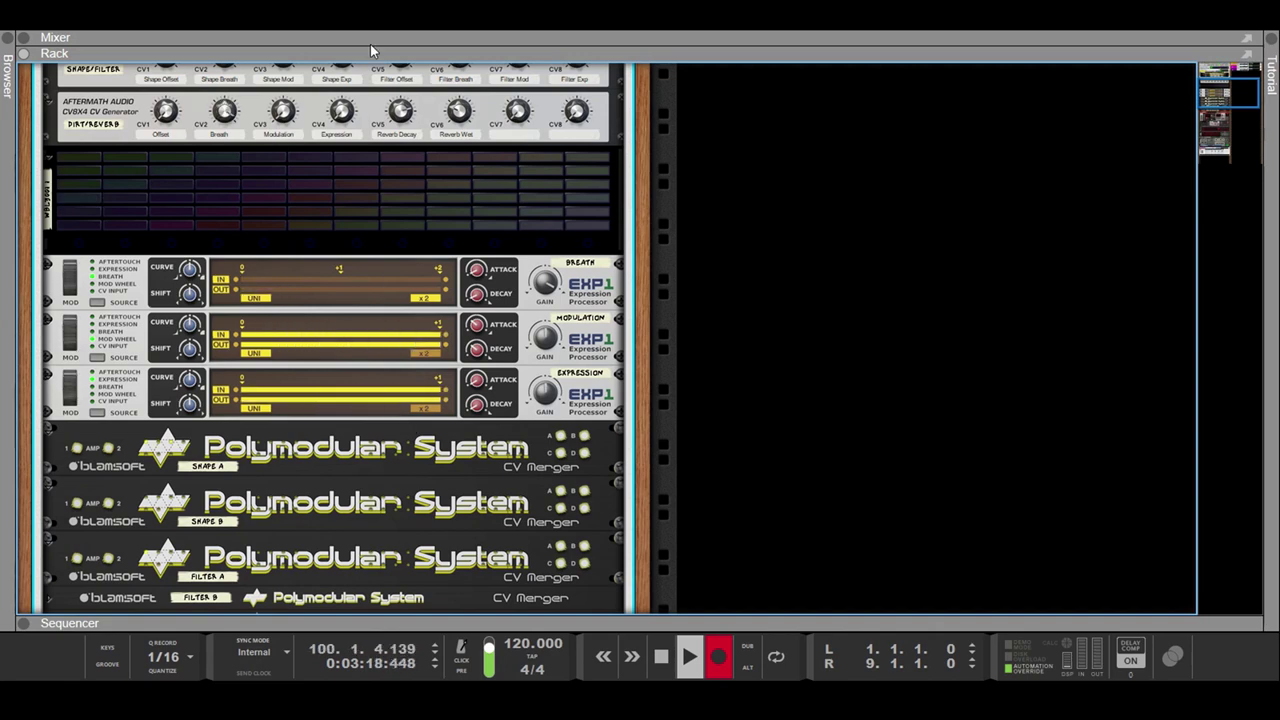
scroll(497, 420, up, 5)
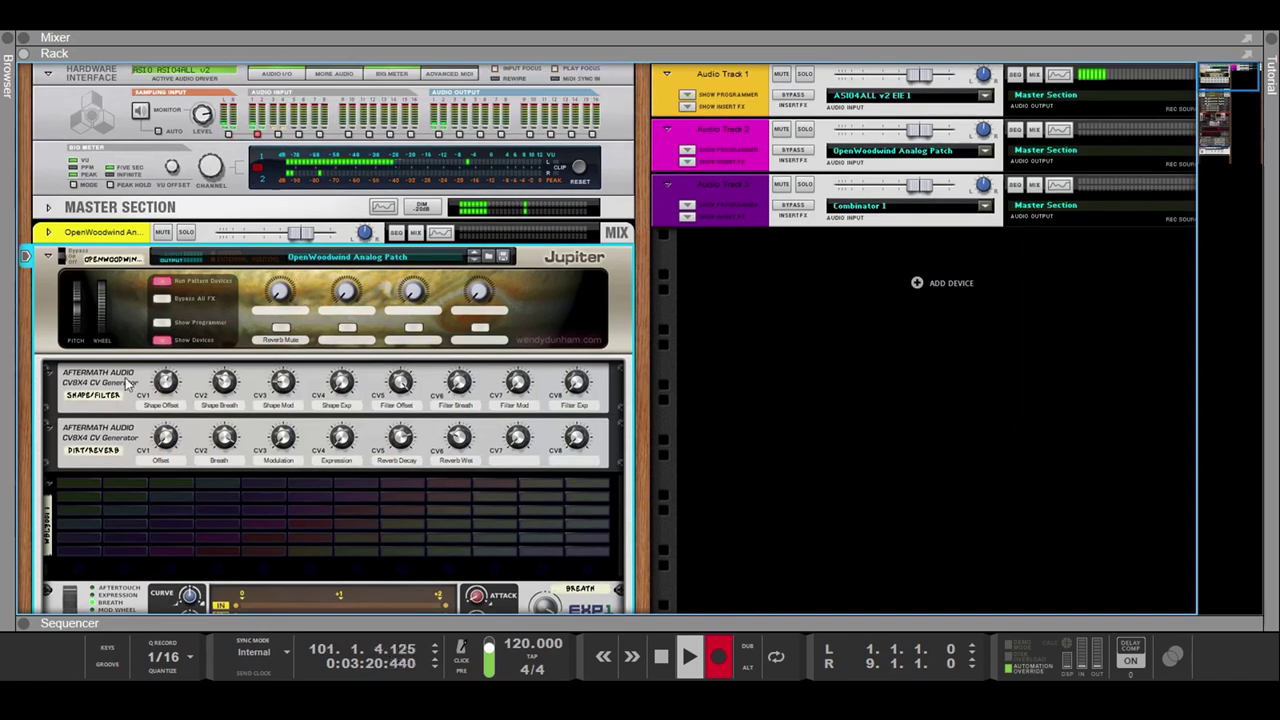
- Fold the OpenWoodwind Analog Patch device and make Combinator 1 the target for keyboard input
click(47, 256)
click(562, 366)
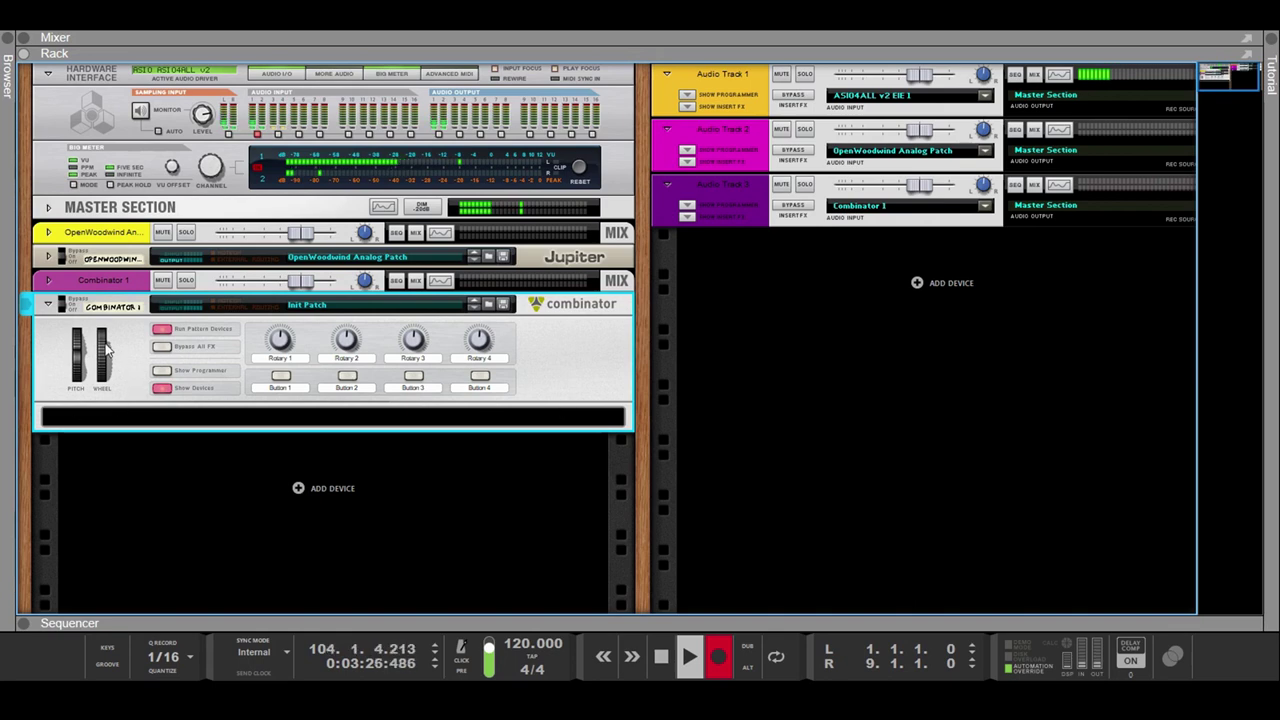
click(27, 305)
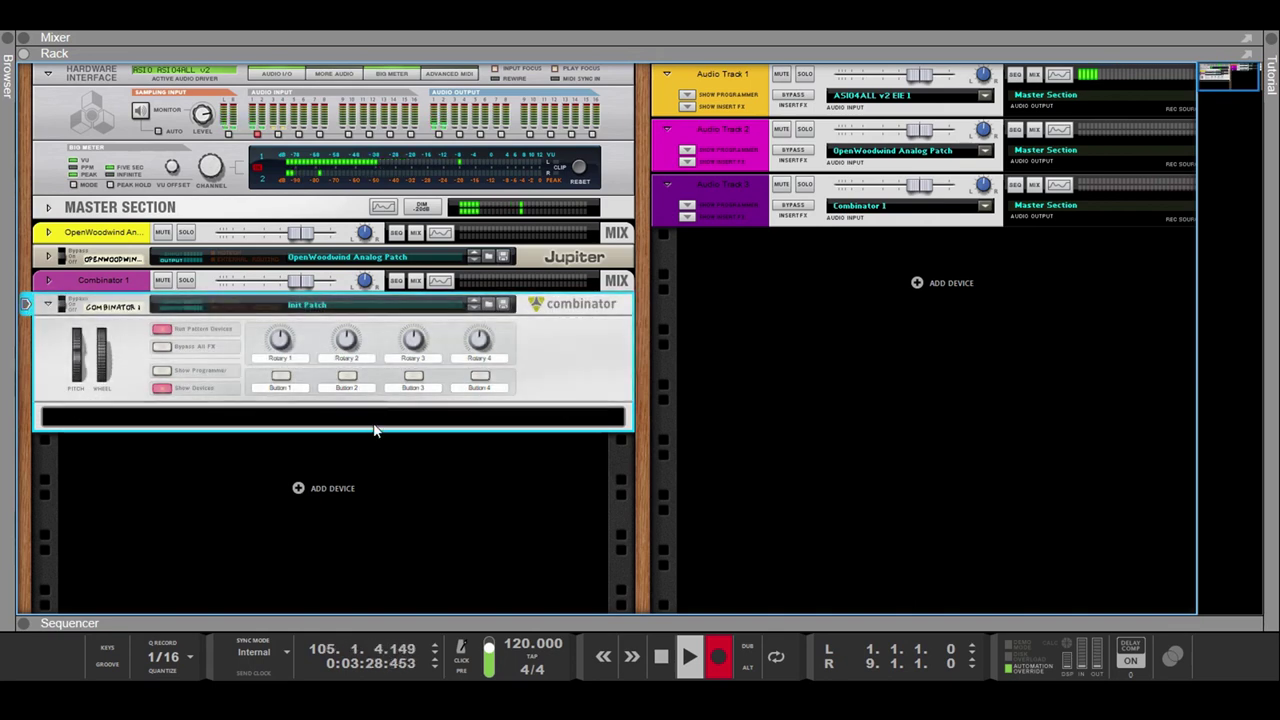
- Add a Europa synthesizer inside Combinator 1 and set it to the Init Patch
click(300, 425)
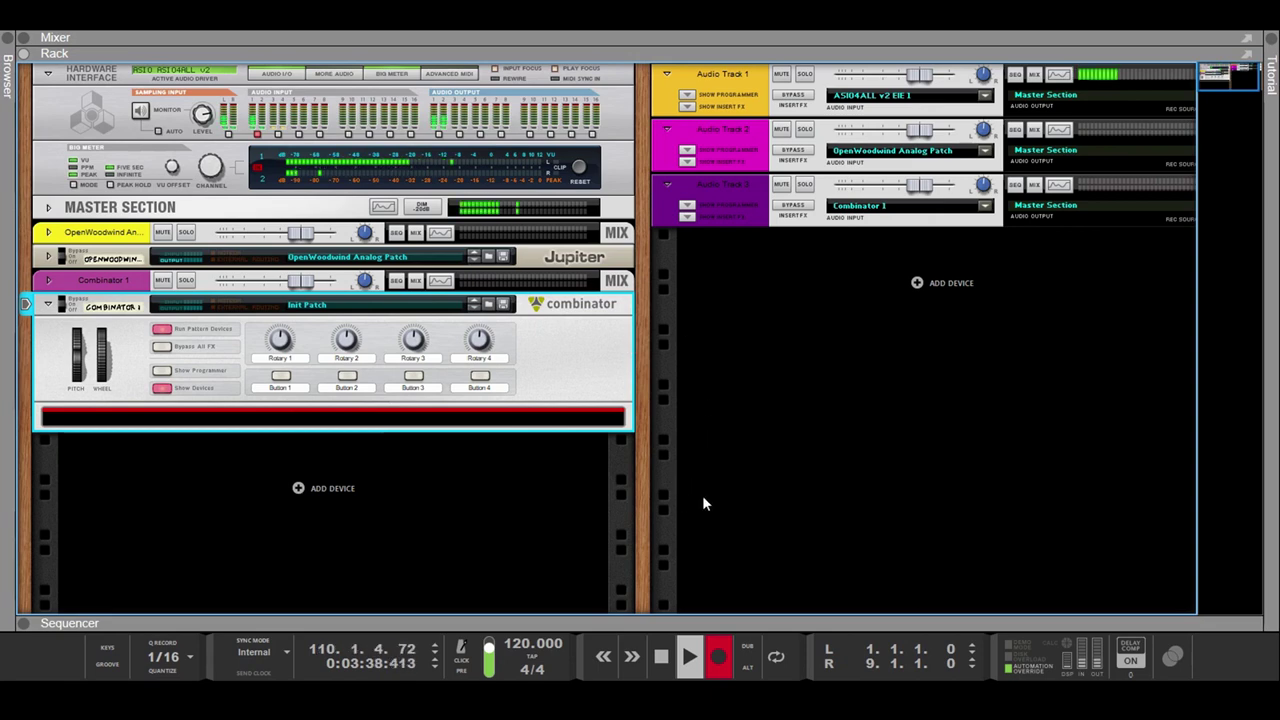
click(842, 313)
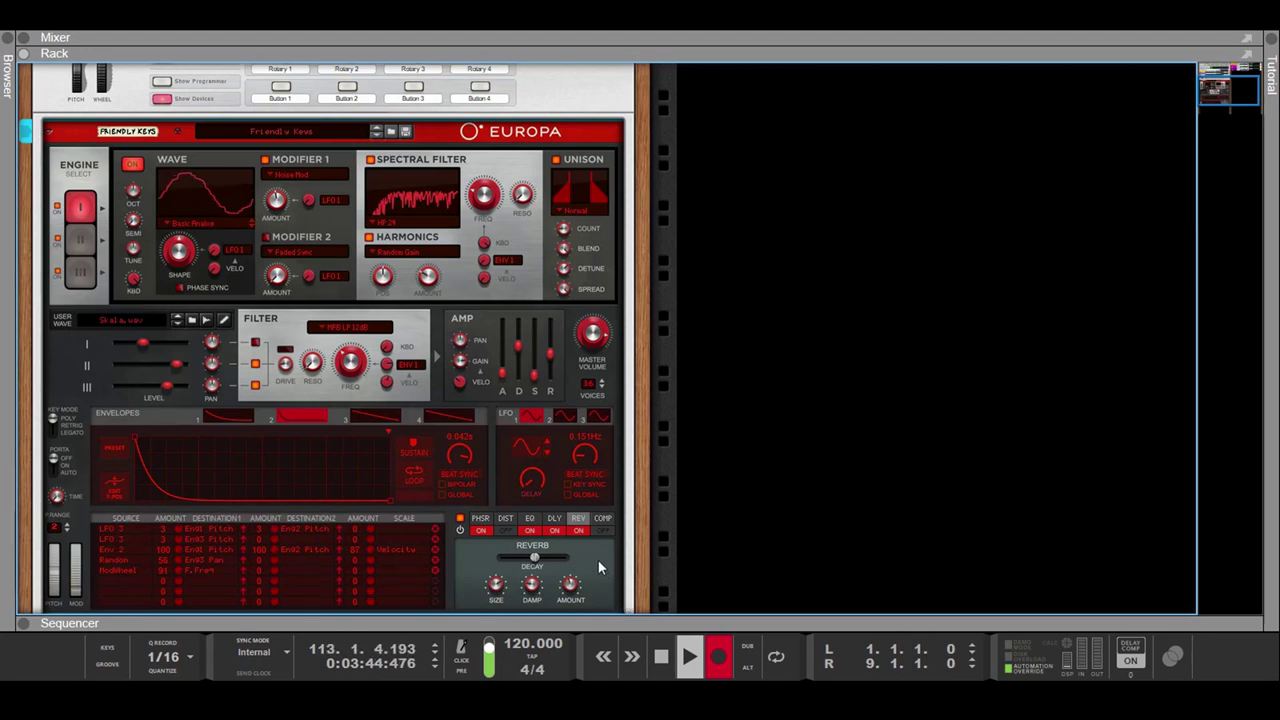
key(ctrl+z)
scroll(383, 473, down, 2)
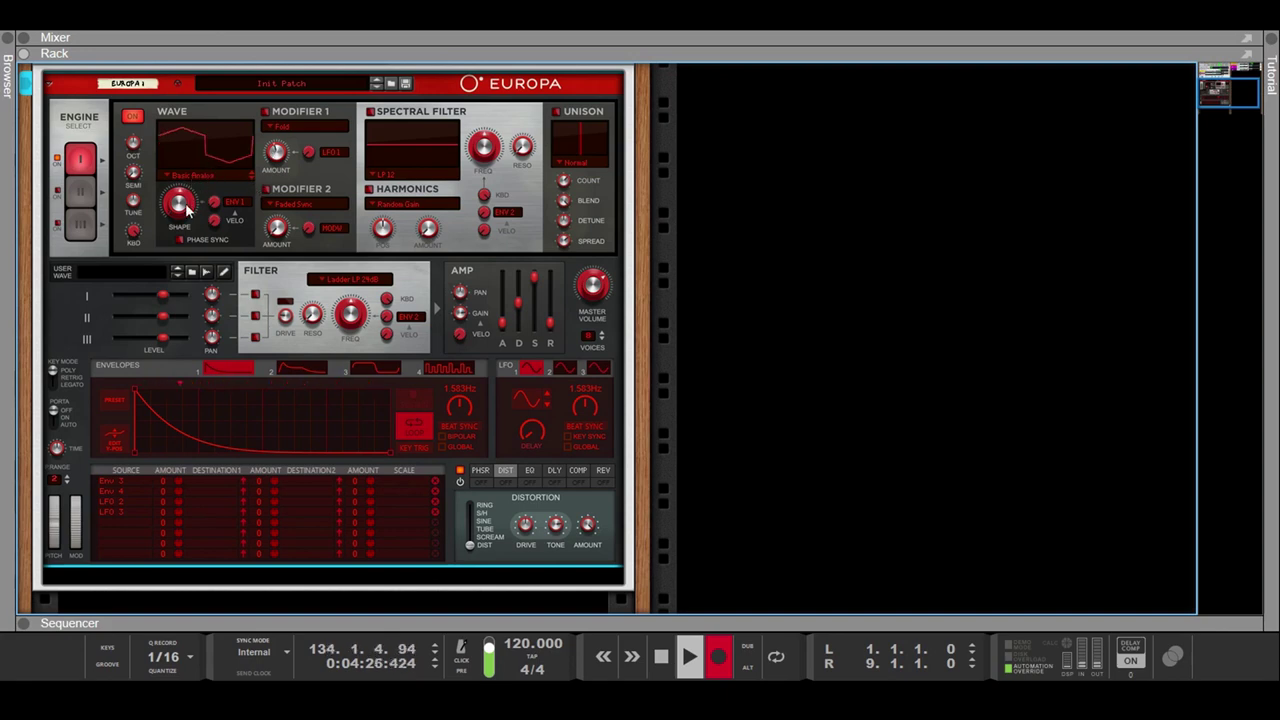
- Set Europa's Engine 1 wave to Saw-Triangle and replace the default modulation rows with Breath controlling Amp Gain at 100
mouse_move(185, 240)
mouse_down()
mouse_move(191, 200)
mouse_move(192, 239)
mouse_up()
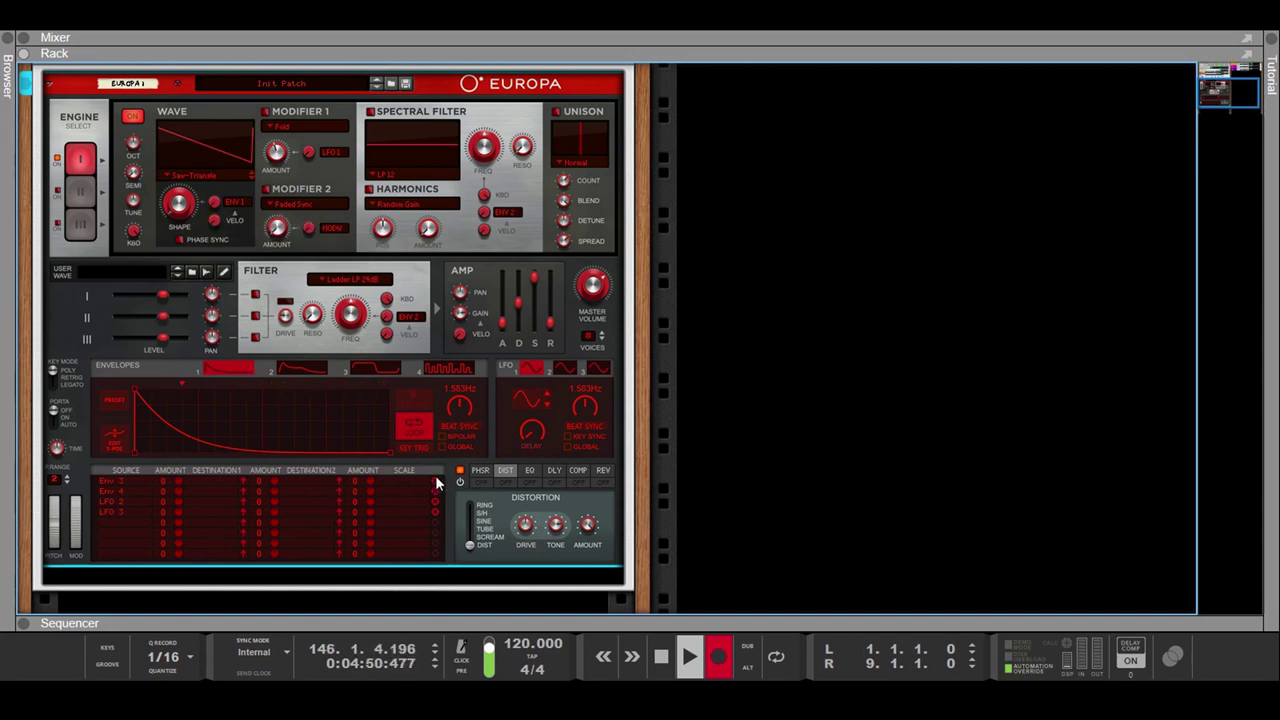
click(436, 501)
click(436, 507)
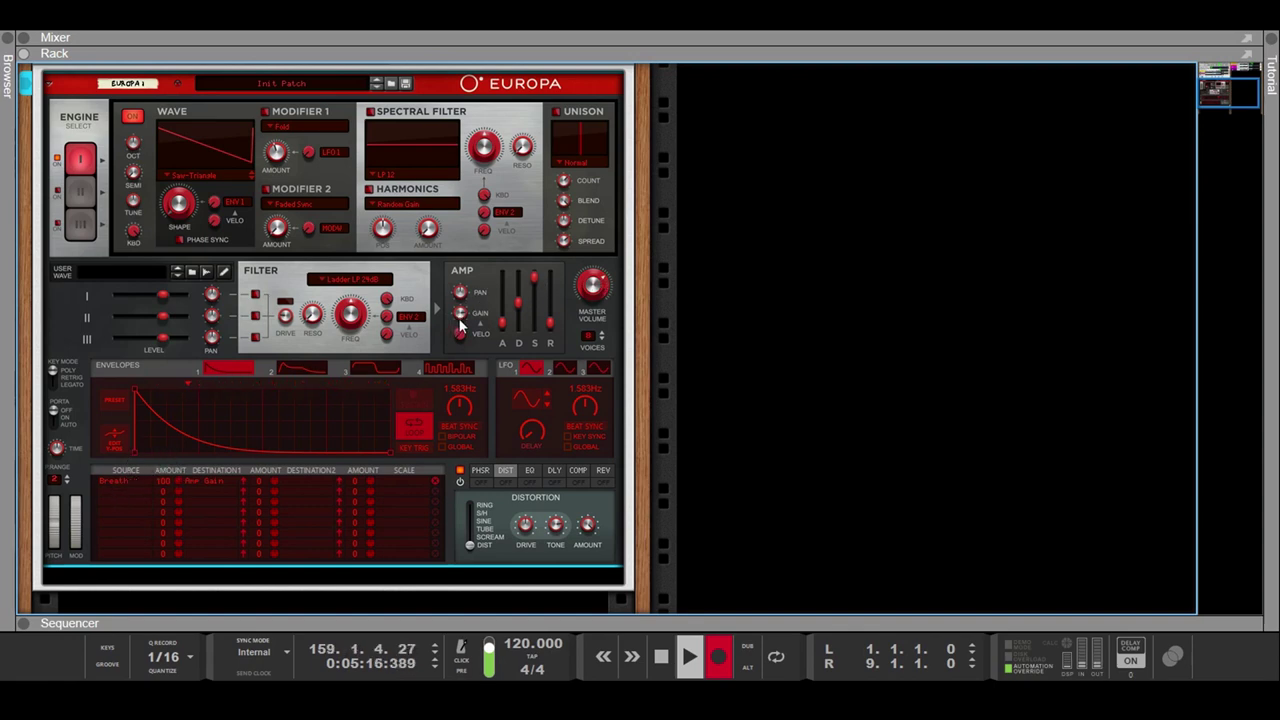
- Lower the attack, decay and release of Europa's amp envelope to their minimum
mouse_move(461, 320)
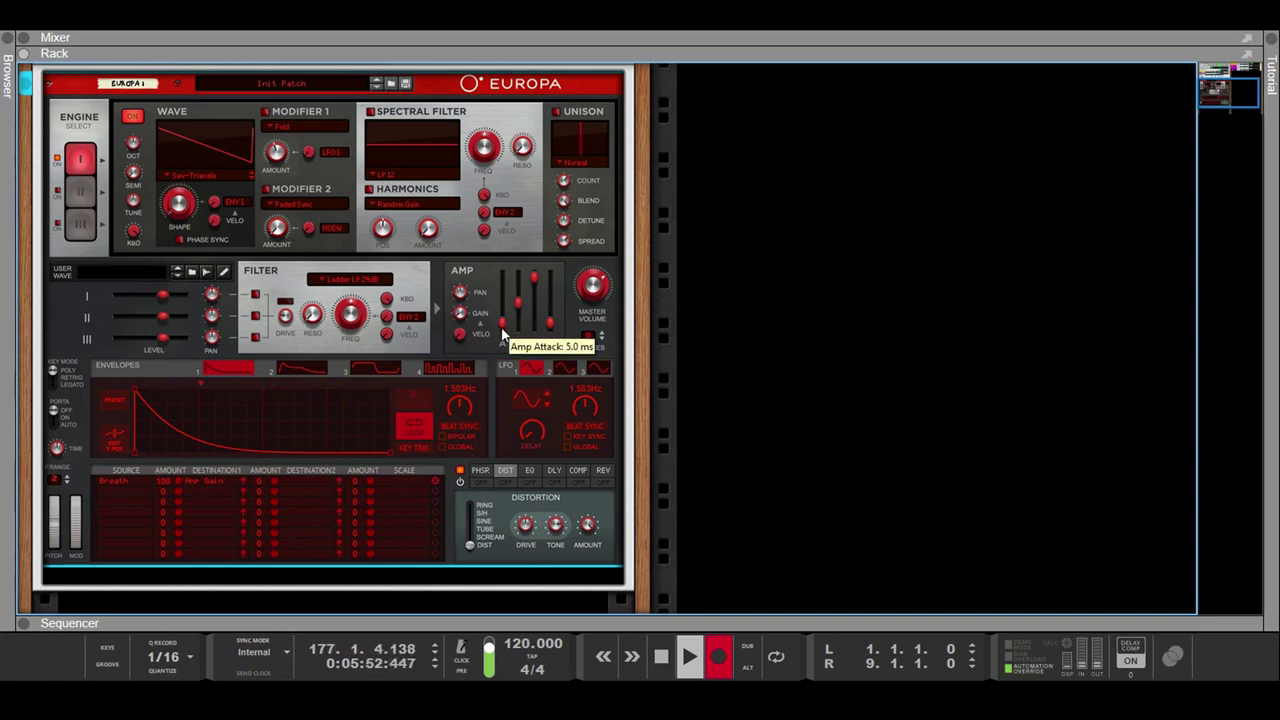
mouse_move(518, 306)
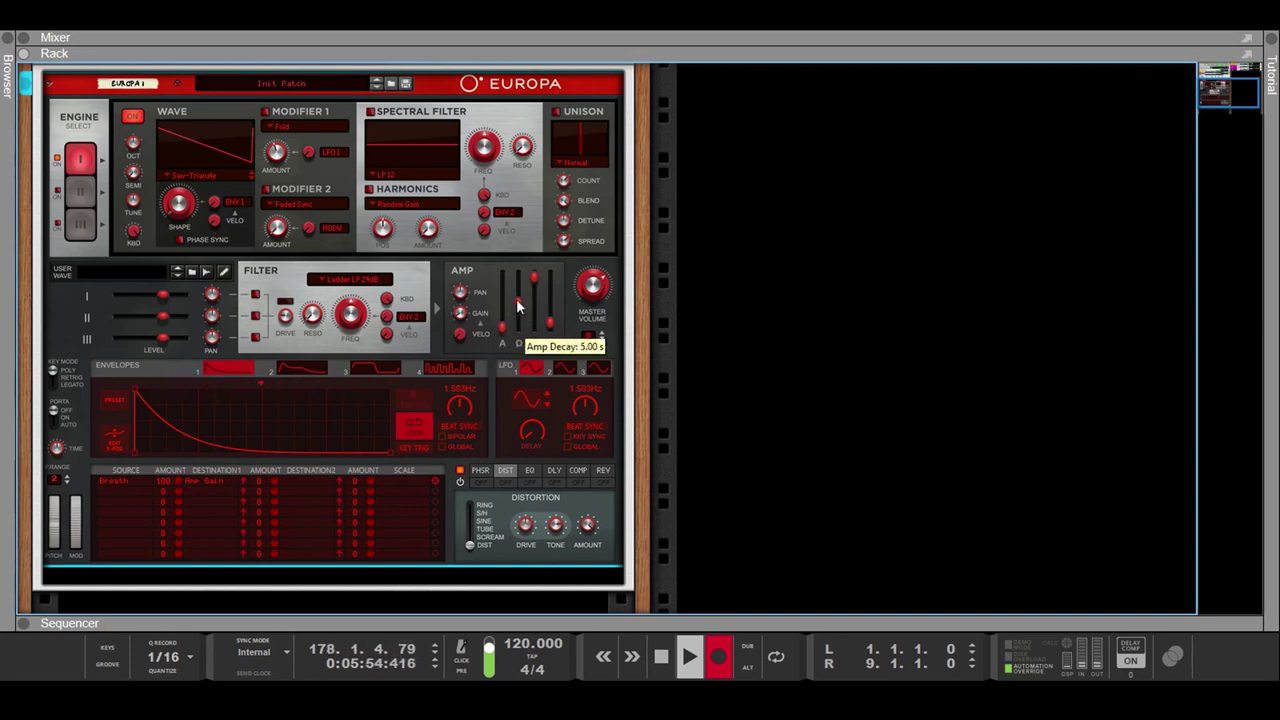
drag(517, 300, 517, 349)
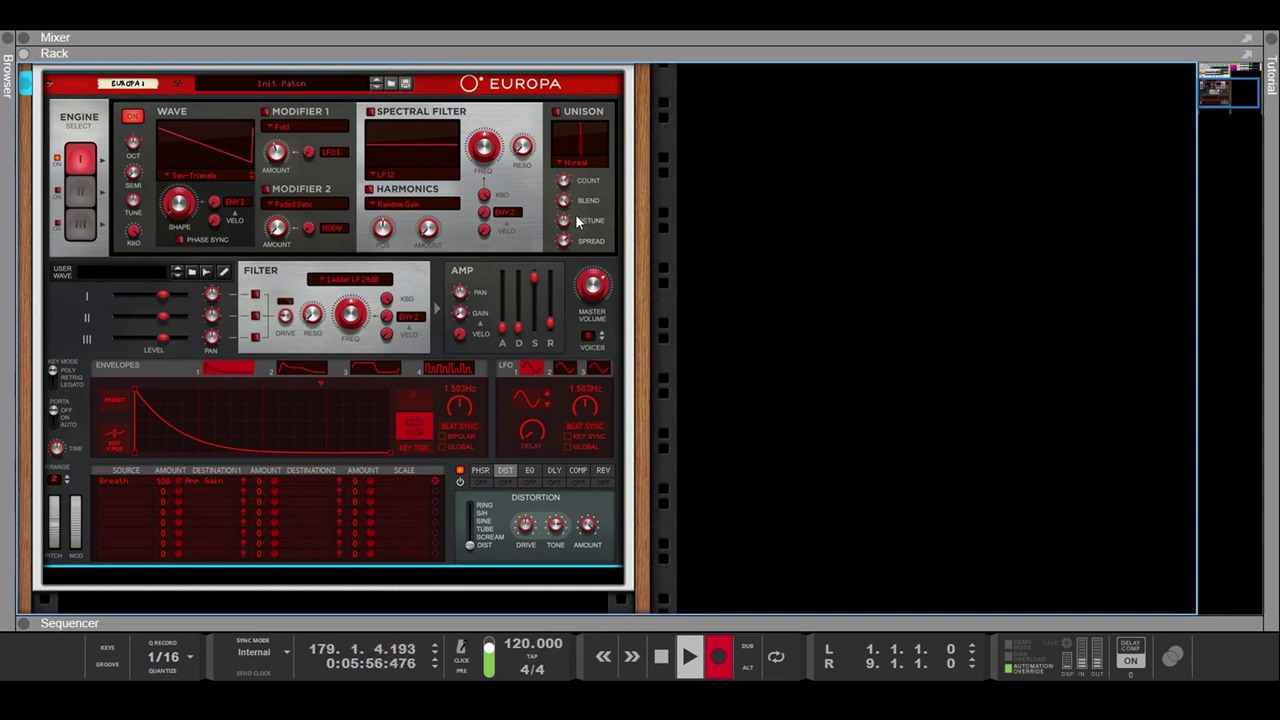
mouse_move(531, 262)
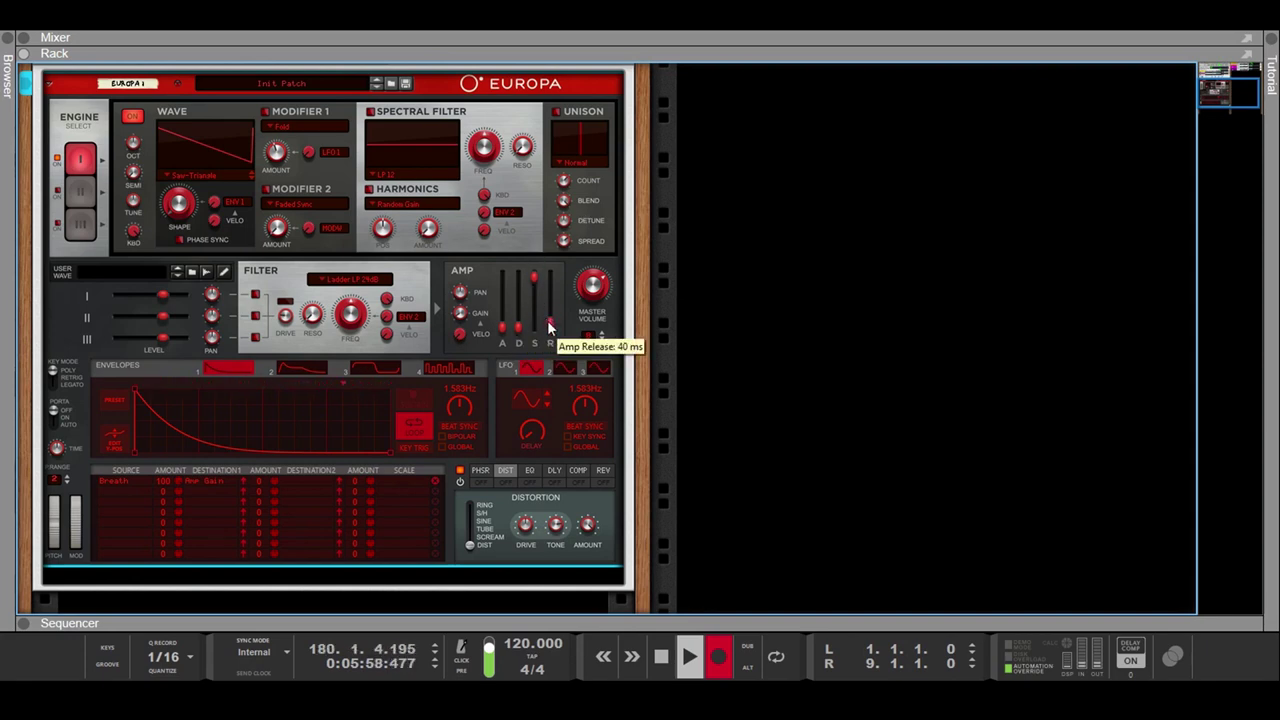
drag(549, 318, 547, 344)
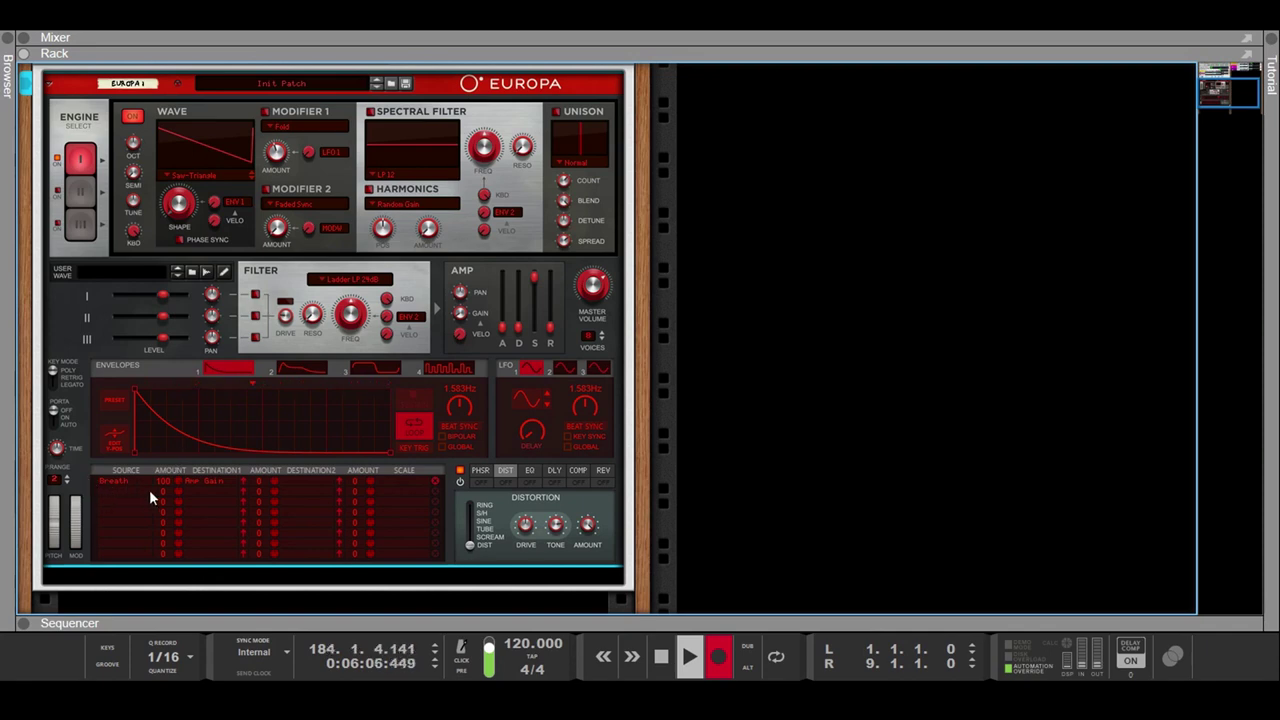
- Add an EXP1 Expression Processor below Europa inside Combinator 1 and place the insertion point beneath it
scroll(149, 488, up, 3)
scroll(149, 486, down, 2)
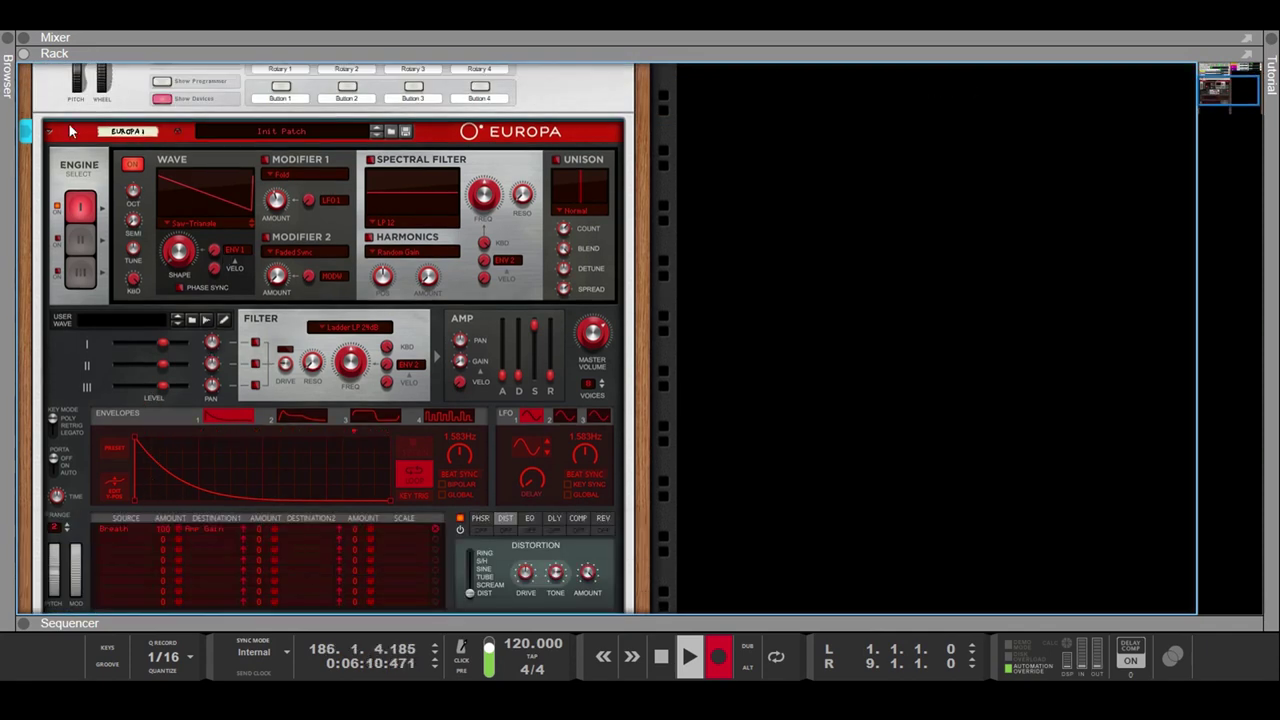
scroll(366, 547, down, 4)
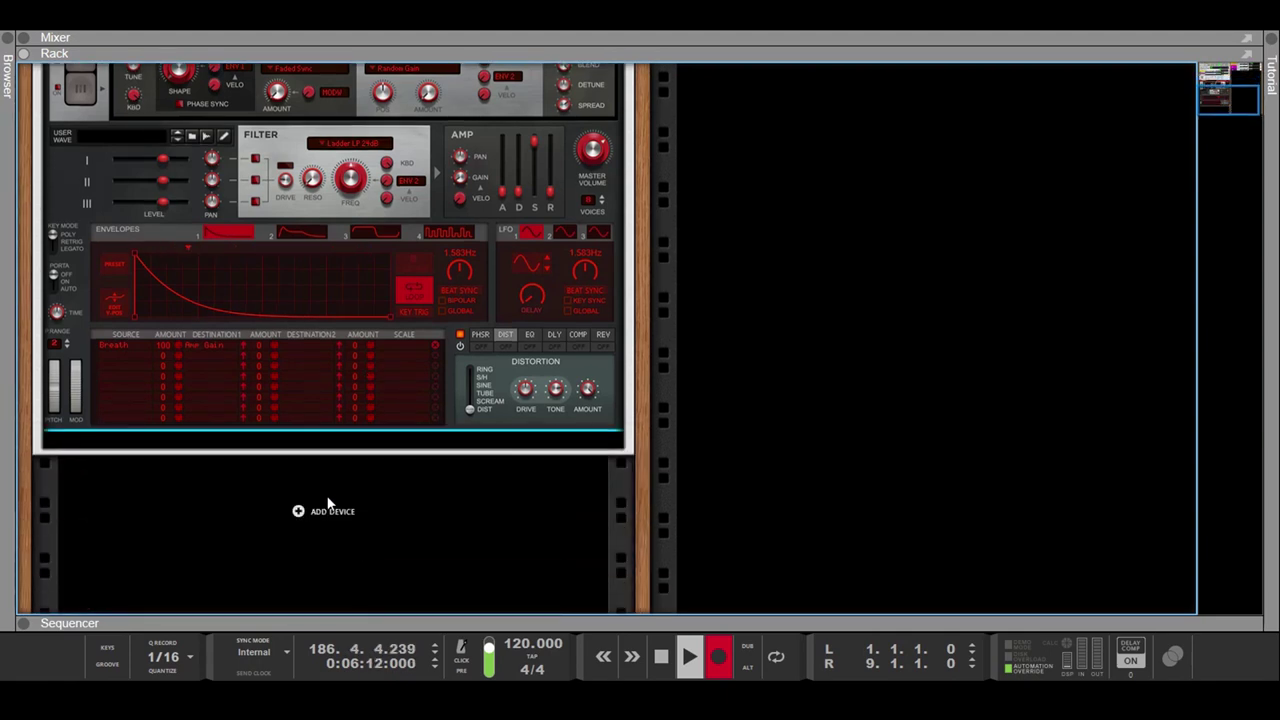
click(254, 440)
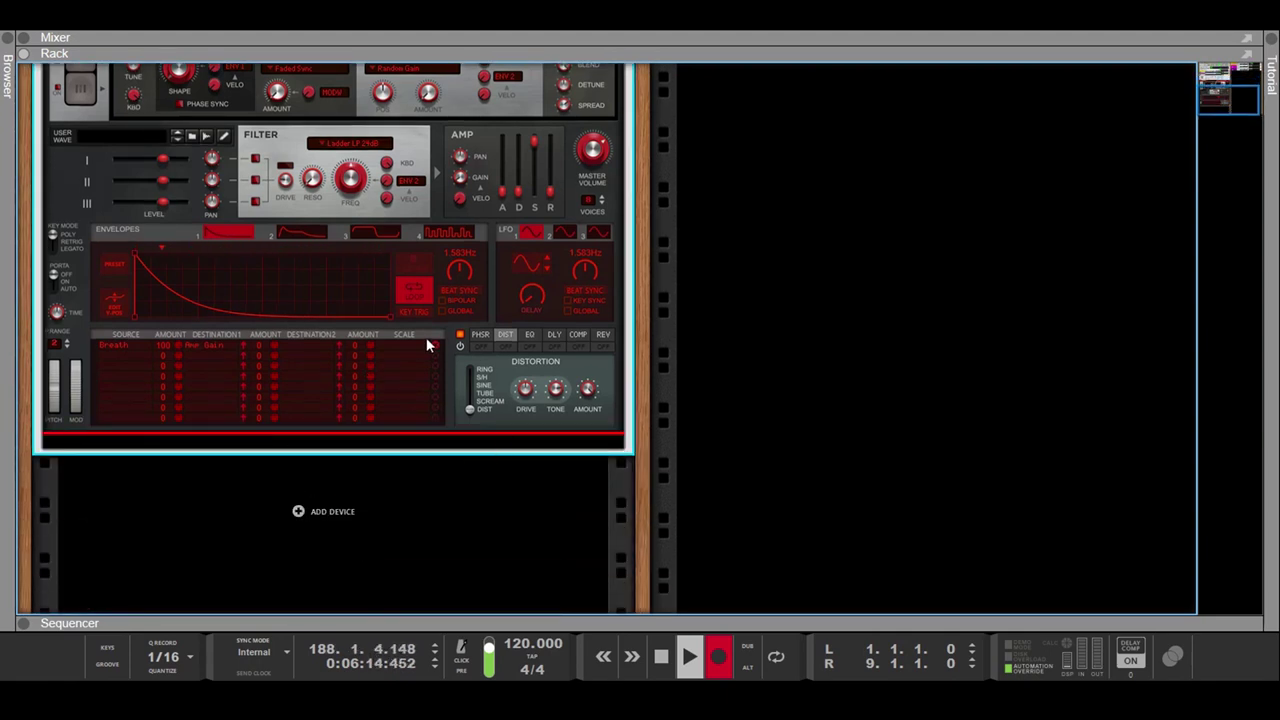
click(495, 388)
scroll(311, 422, down, 1)
click(298, 441)
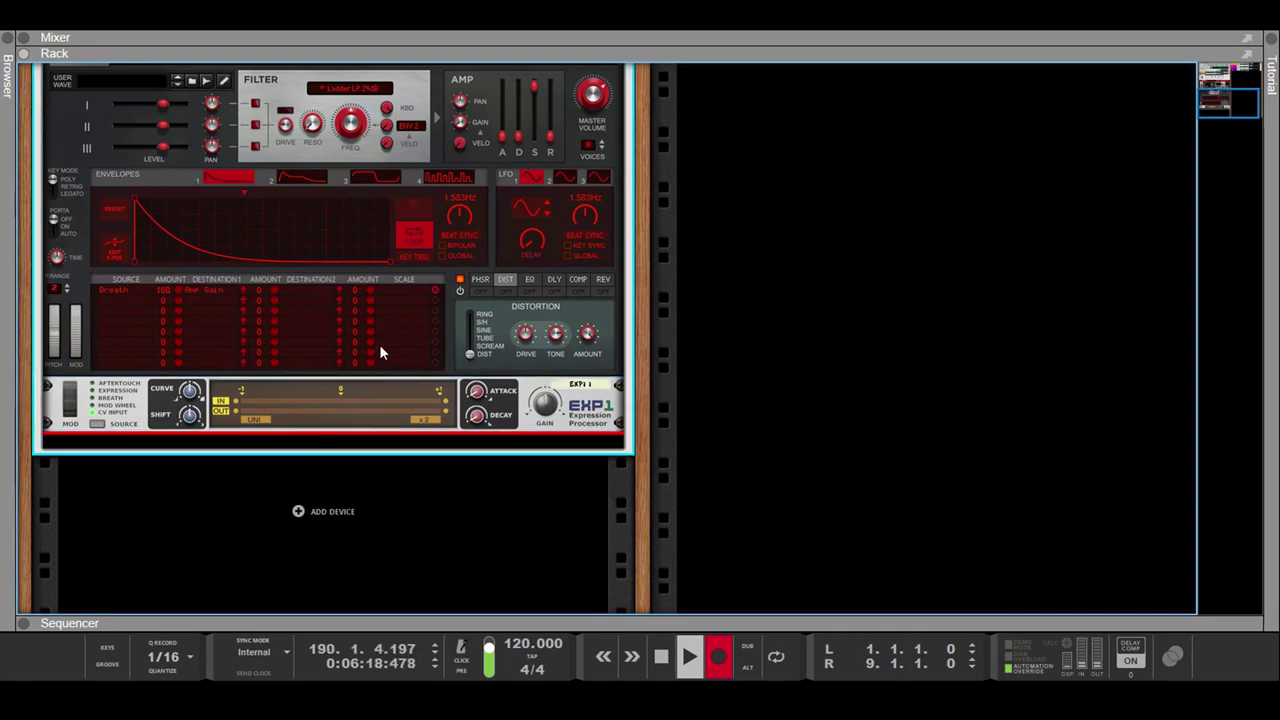
- Duplicate the EXP1 Expression Processor inside Combinator 1 to get three stacked EXP1 units below Europa
click(578, 391)
key(ctrl+d)
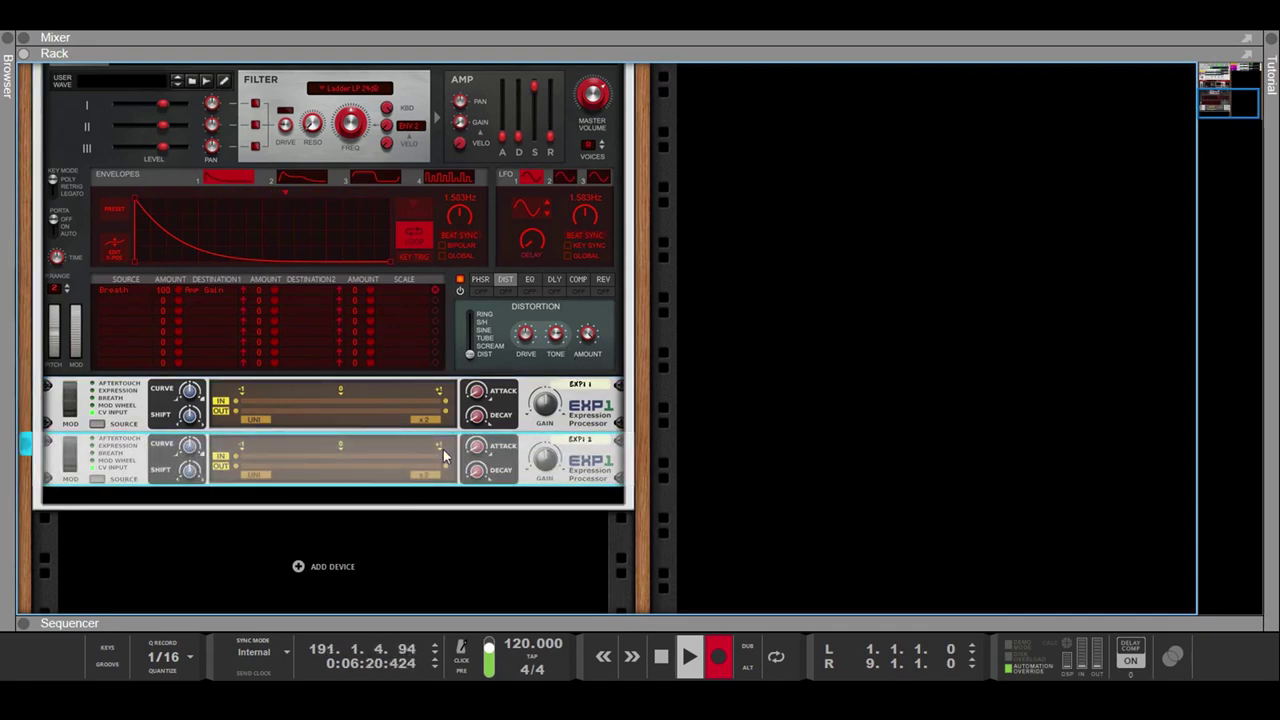
click(404, 499)
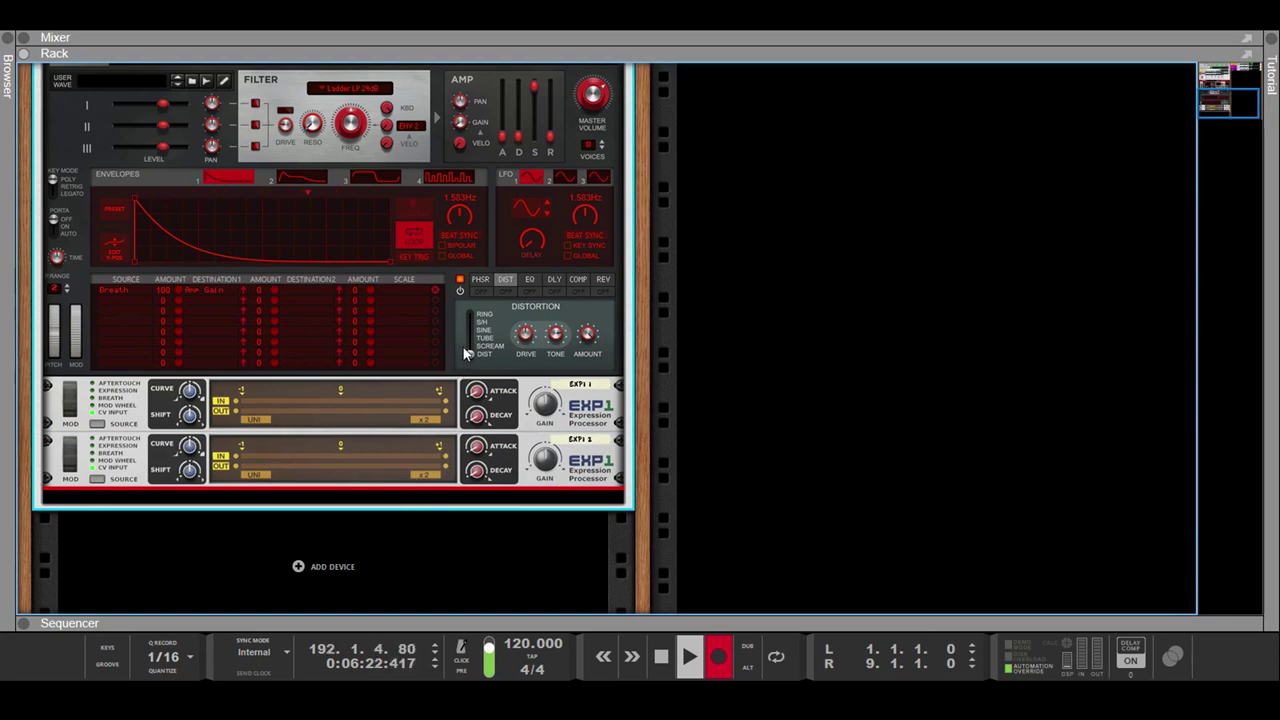
click(651, 381)
- Set the input sources of the three EXP1 units to Breath, Mod Wheel and Expression, in order from the first to the third
click(100, 425)
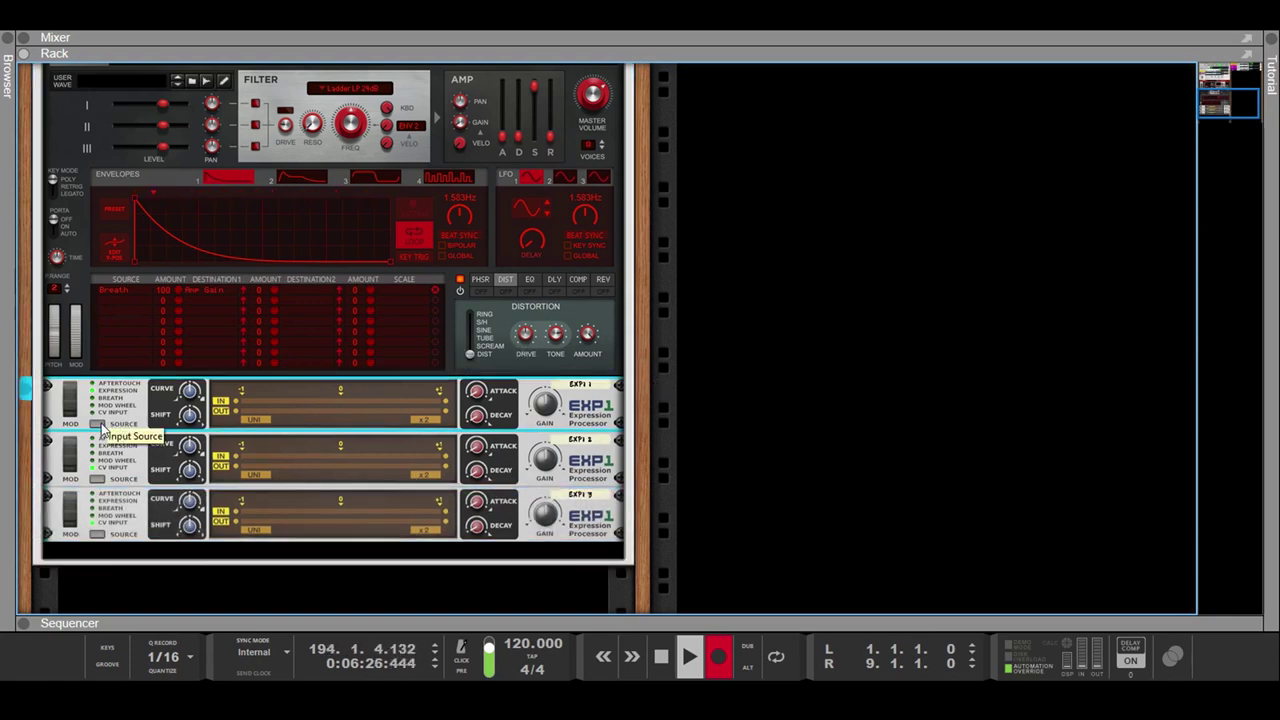
click(97, 481)
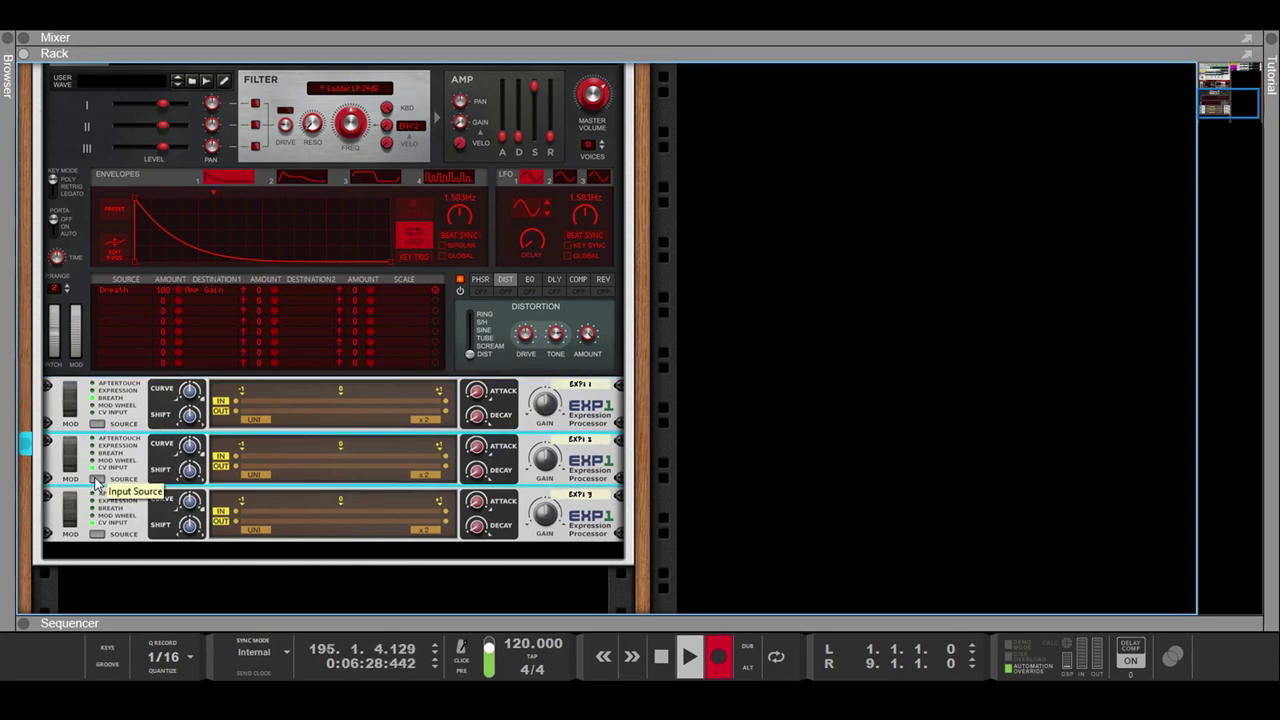
click(97, 536)
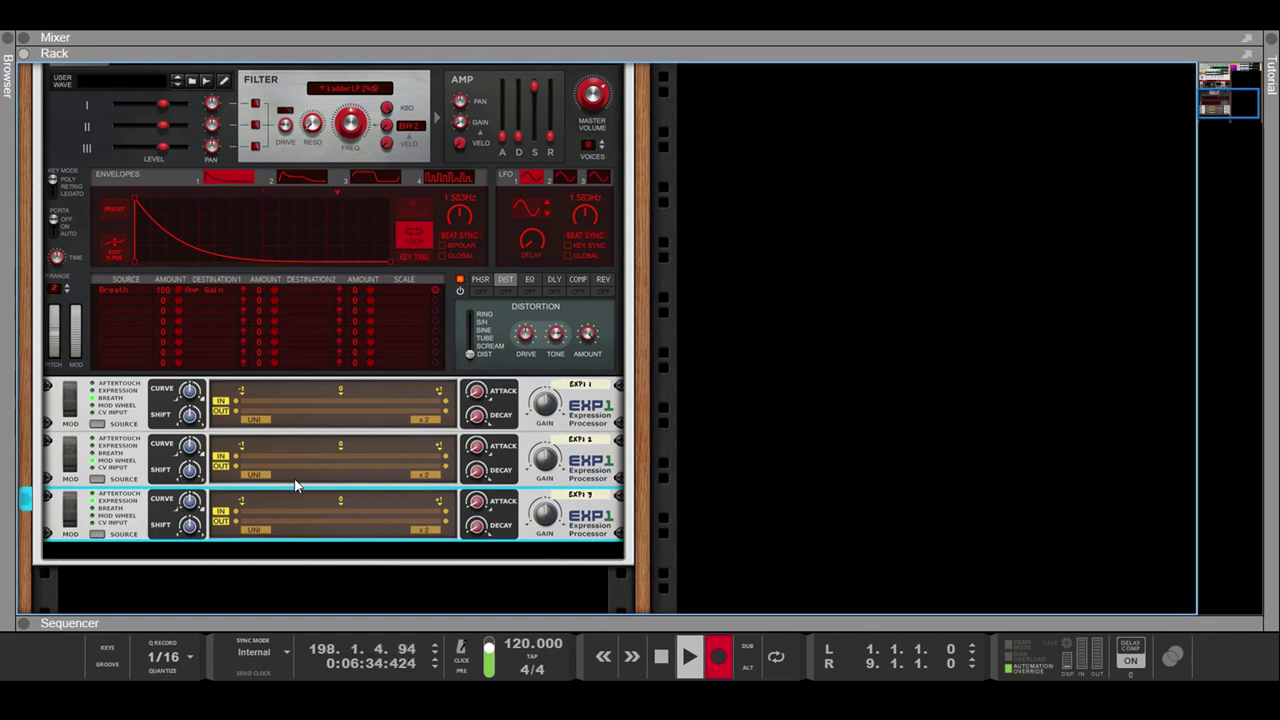
- Switch all three EXP1 units to unipolar mode
click(268, 428)
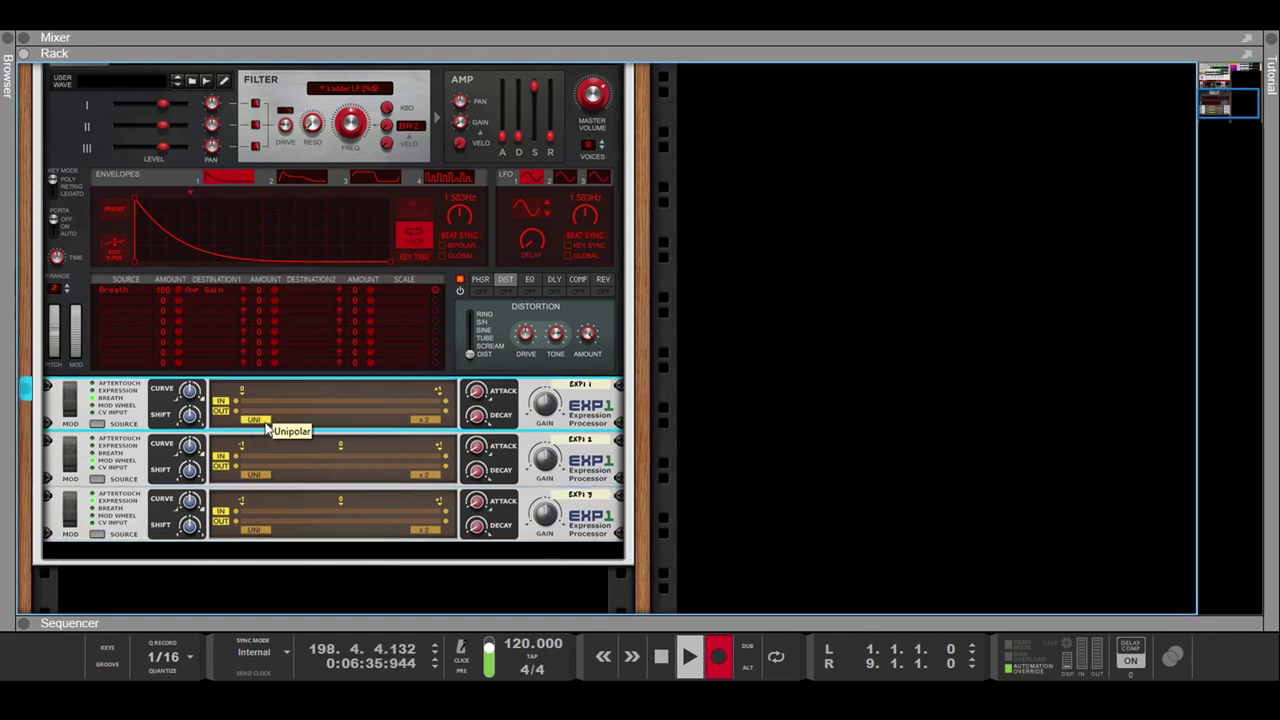
click(255, 484)
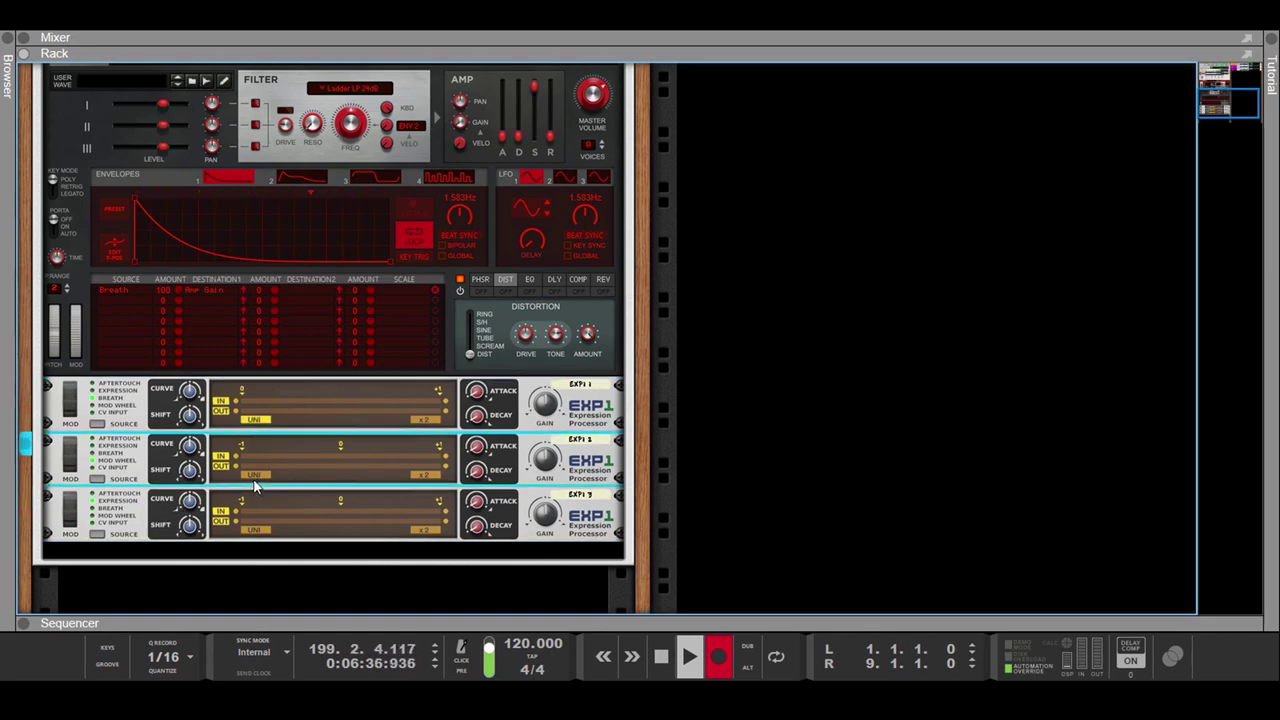
click(258, 532)
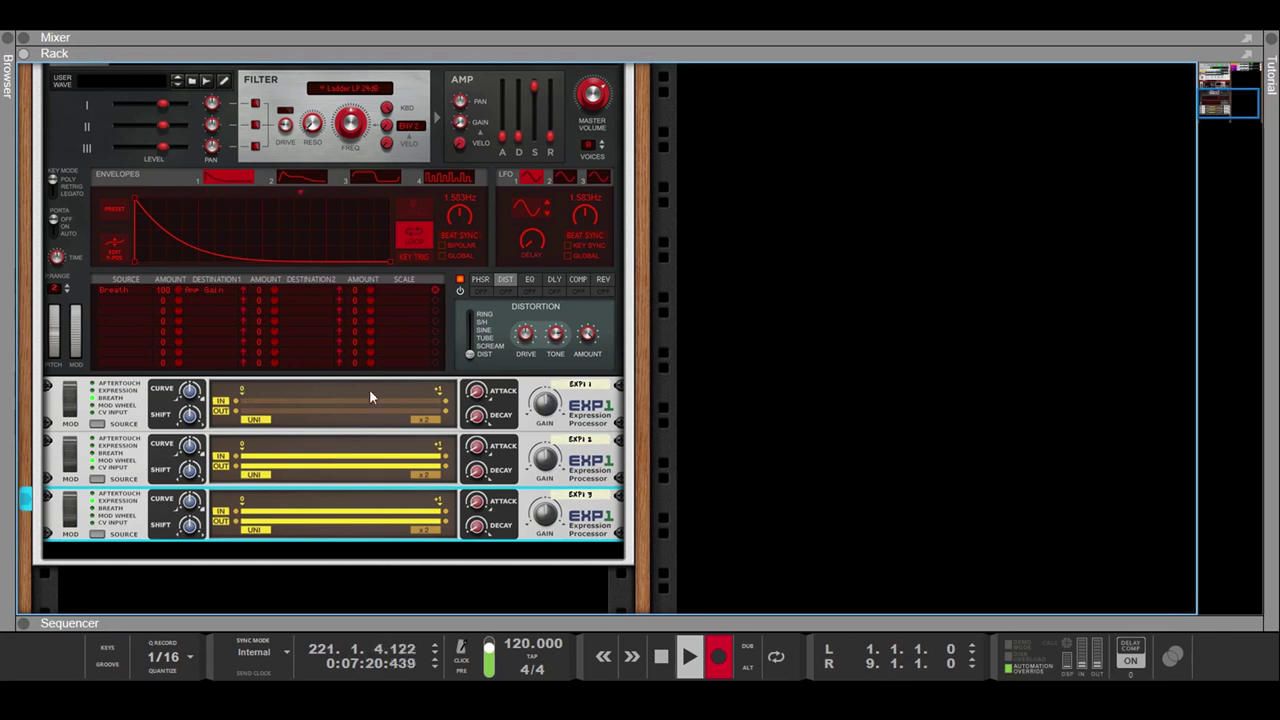
- On the rear of the rack, cable the CV outputs of EXP1 1, 2 and 3 to Europa's CV In 1, 2 and 3, and return to the front
key(Tab)
scroll(467, 428, up, 5)
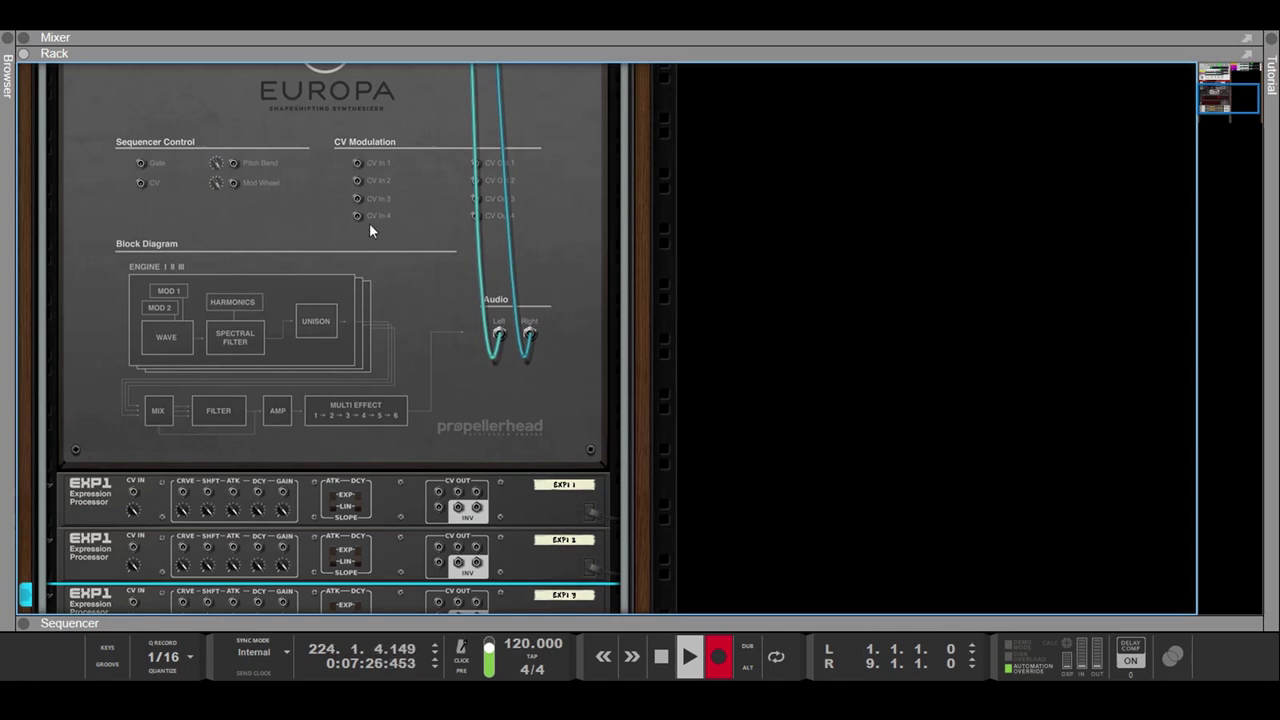
scroll(369, 223, down, 2)
drag(439, 446, 357, 115)
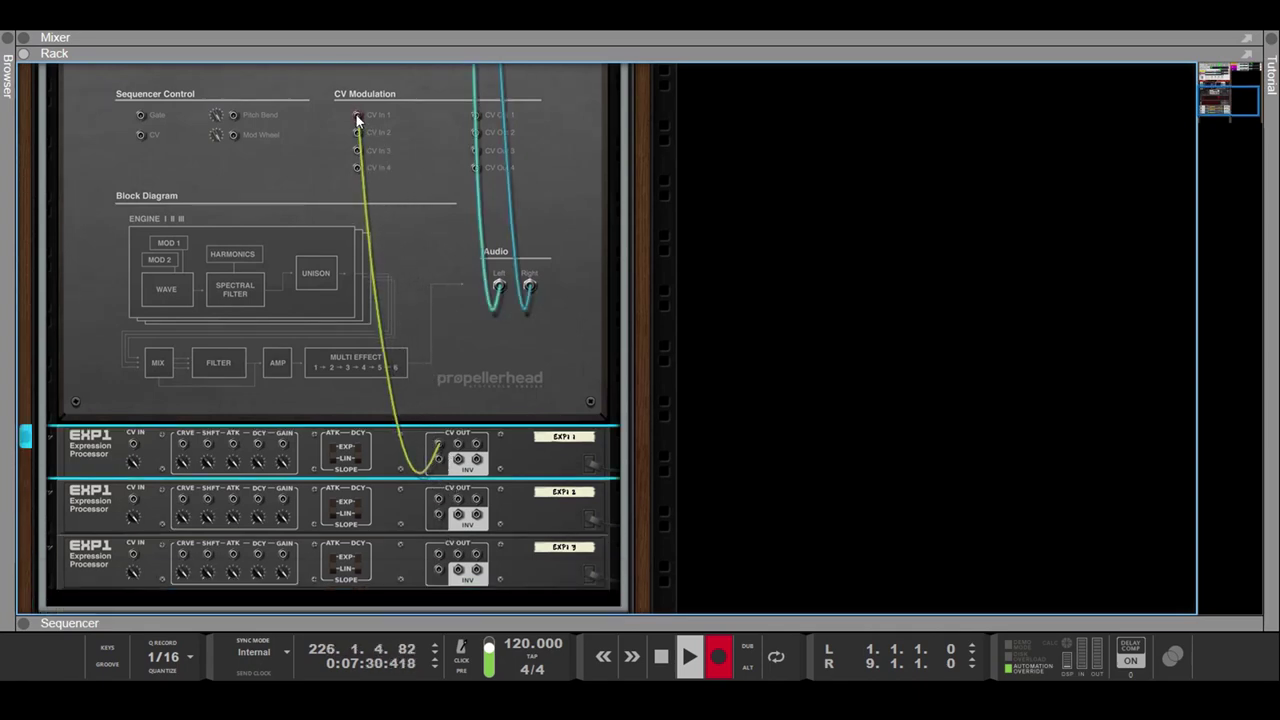
drag(437, 503, 358, 133)
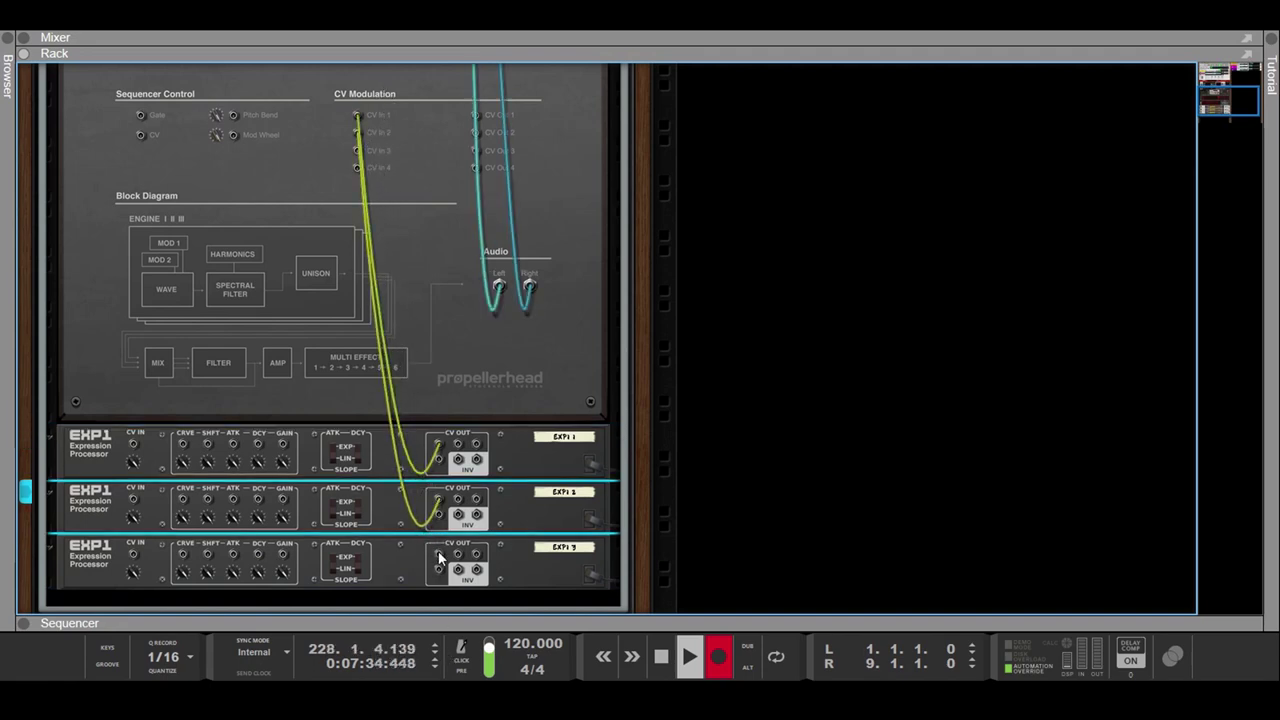
drag(437, 556, 352, 151)
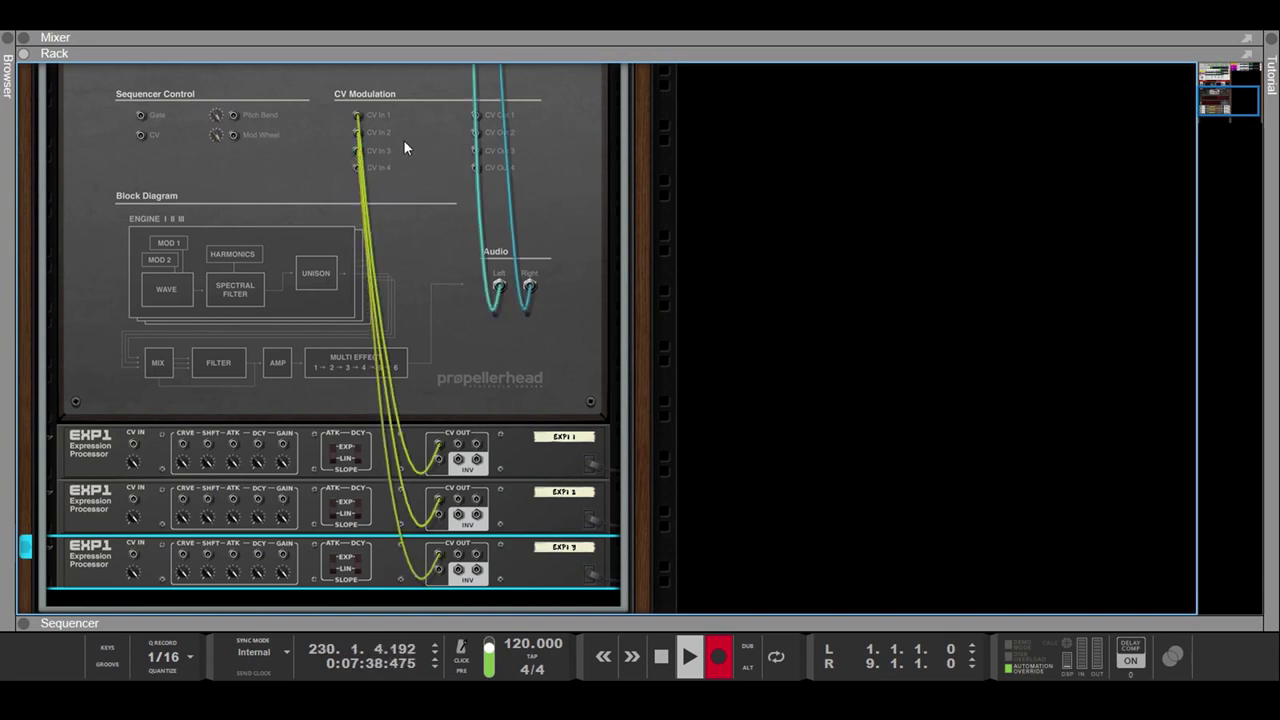
key(Tab)
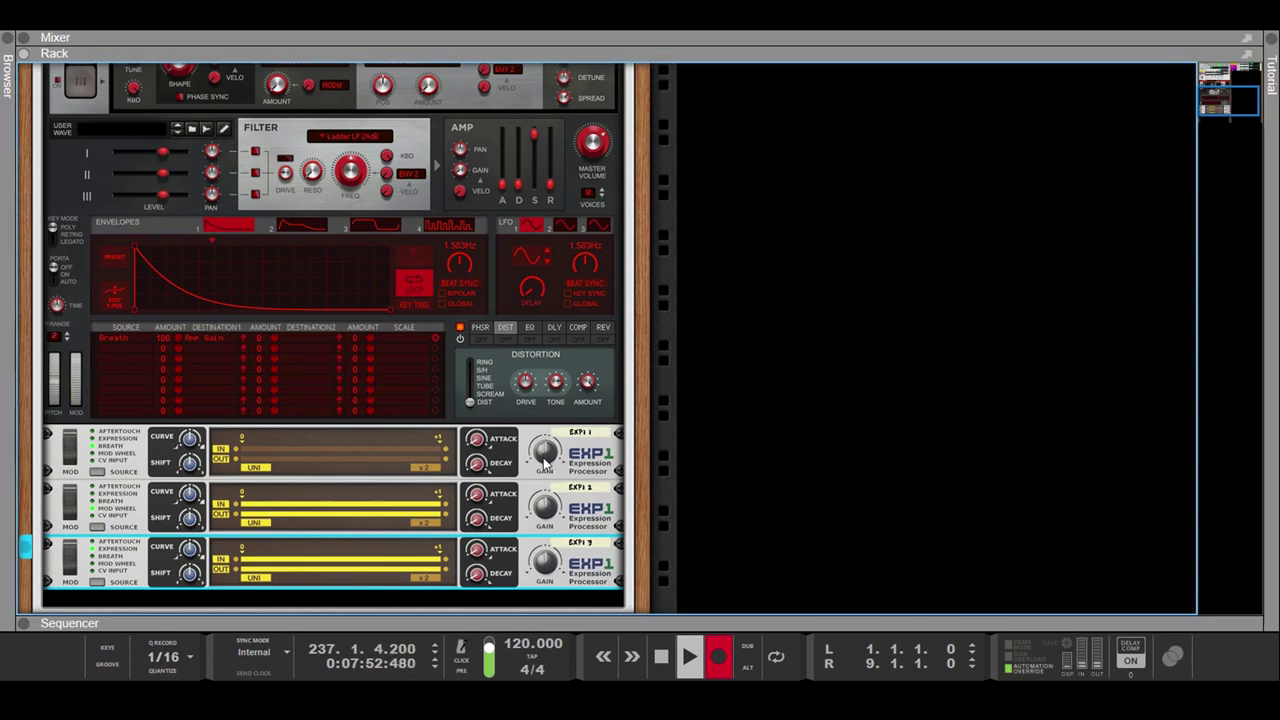
- Try an attack of 62 ms on the first EXP1 and restore its default attack
mouse_move(545, 458)
mouse_move(481, 451)
drag(478, 447, 478, 446)
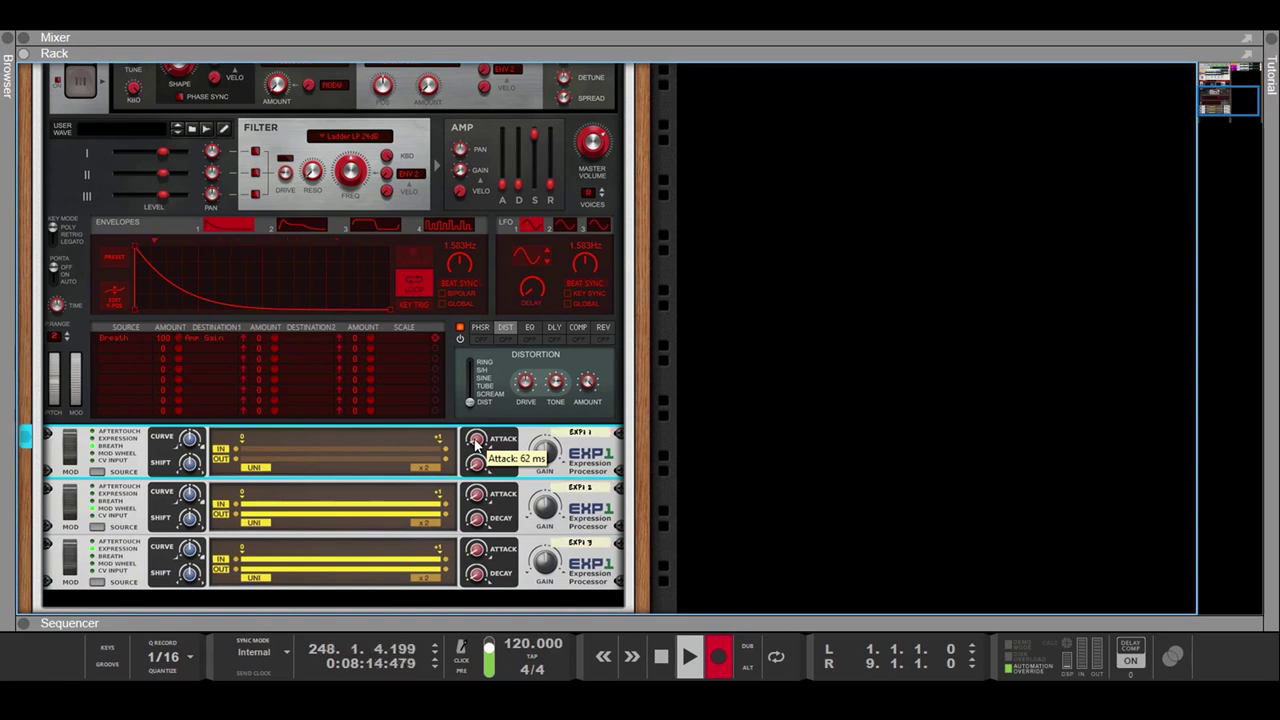
ctrl+click(478, 447)
mouse_move(481, 468)
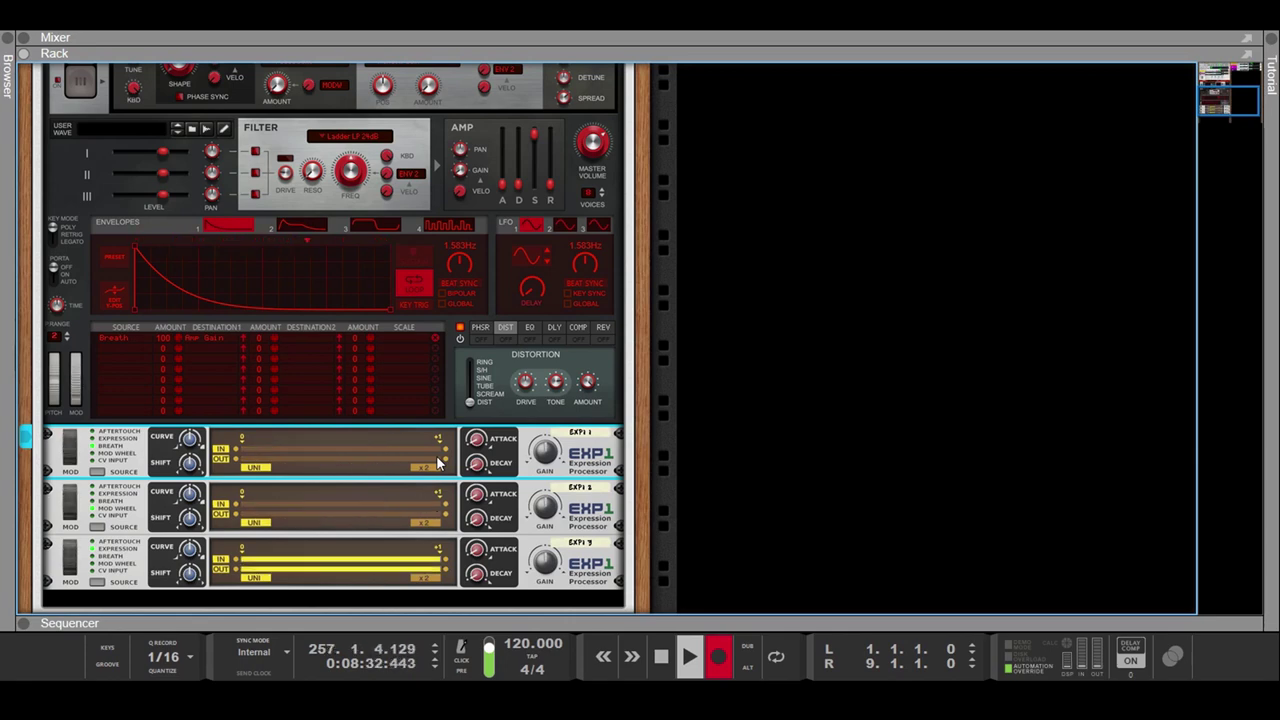
- Set the source of Europa's first modulation row, the one driving Amp Gain, to CV1
click(137, 345)
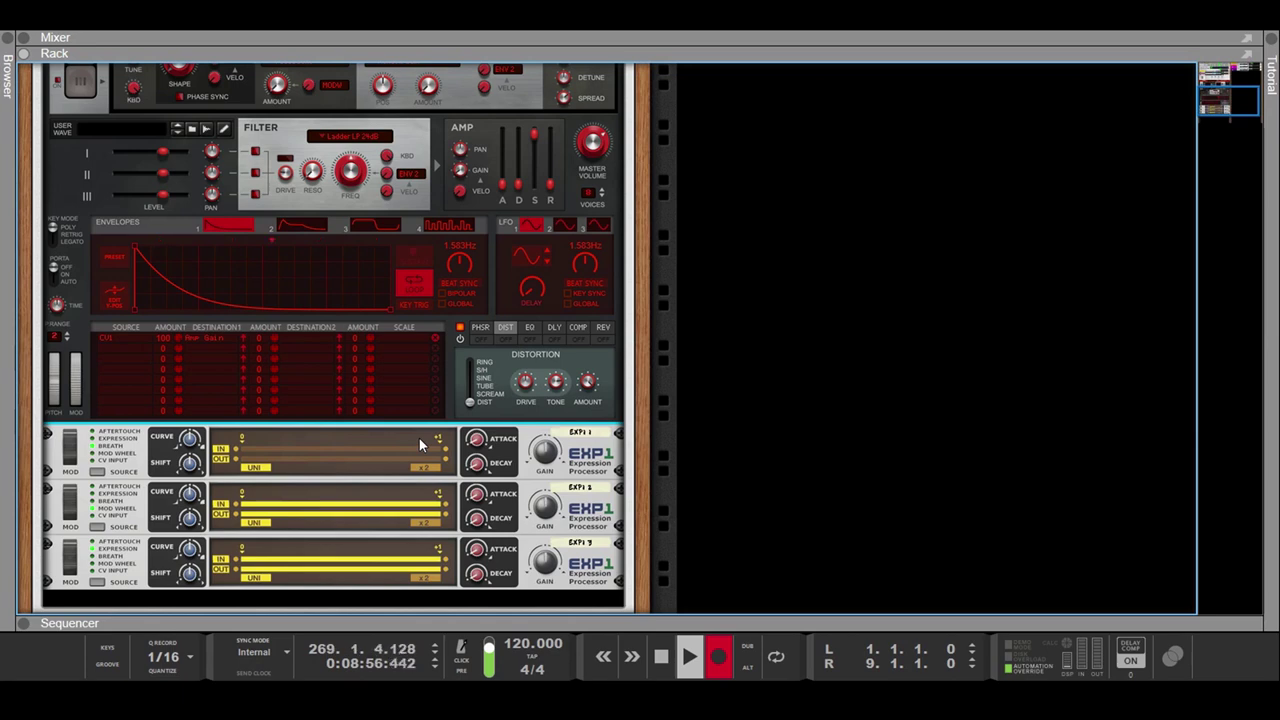
- Route Europa's Engine 1 through the Ladder LP 24dB filter and lower the filter frequency
scroll(287, 371, up, 2)
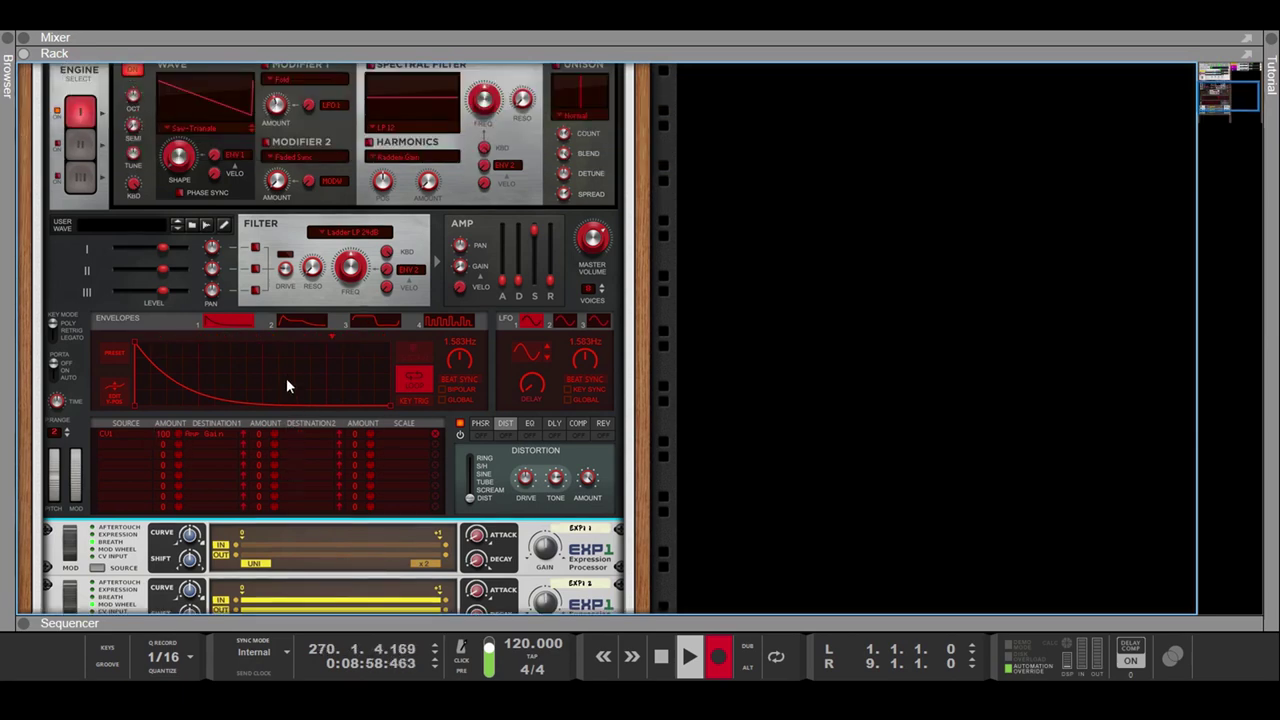
scroll(316, 520, up, 2)
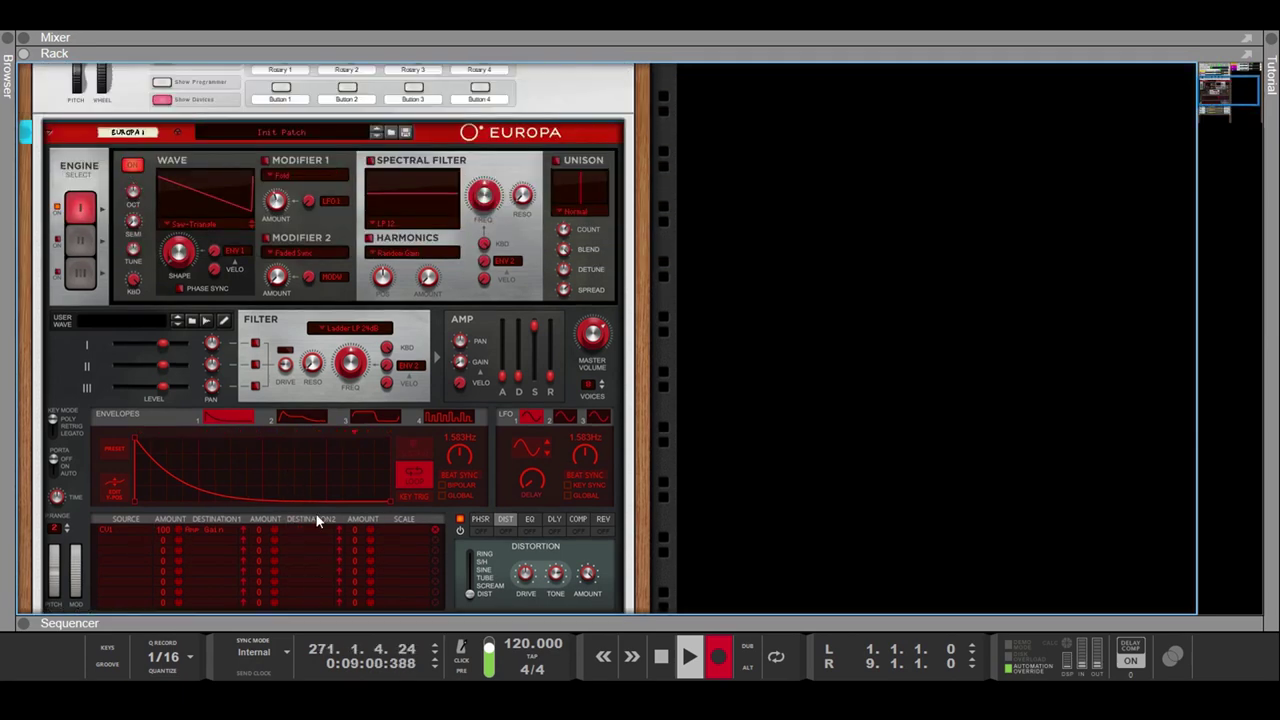
scroll(316, 520, down, 1)
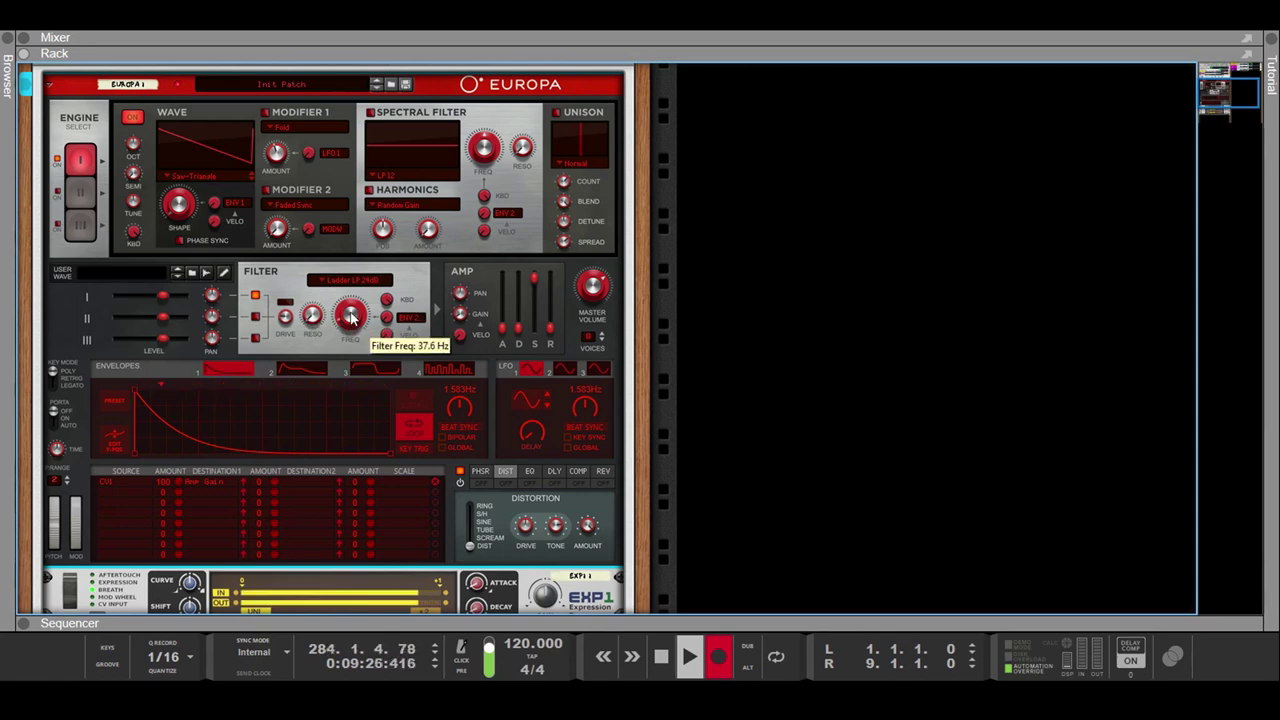
mouse_move(350, 317)
mouse_down()
mouse_move(349, 268)
mouse_move(352, 319)
mouse_up()
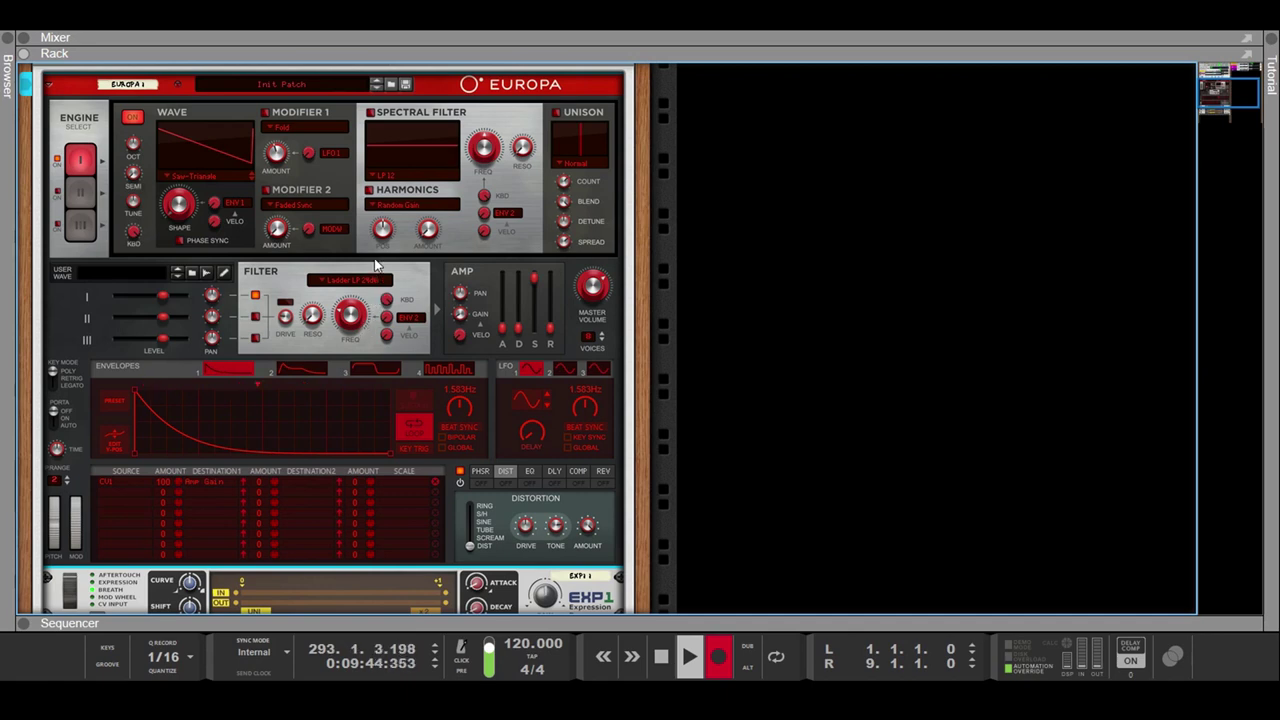
- Give the CV1 modulation row a second destination of filter frequency (F.Freq) with an amount of 100
click(275, 484)
drag(258, 481, 259, 445)
drag(263, 396, 264, 409)
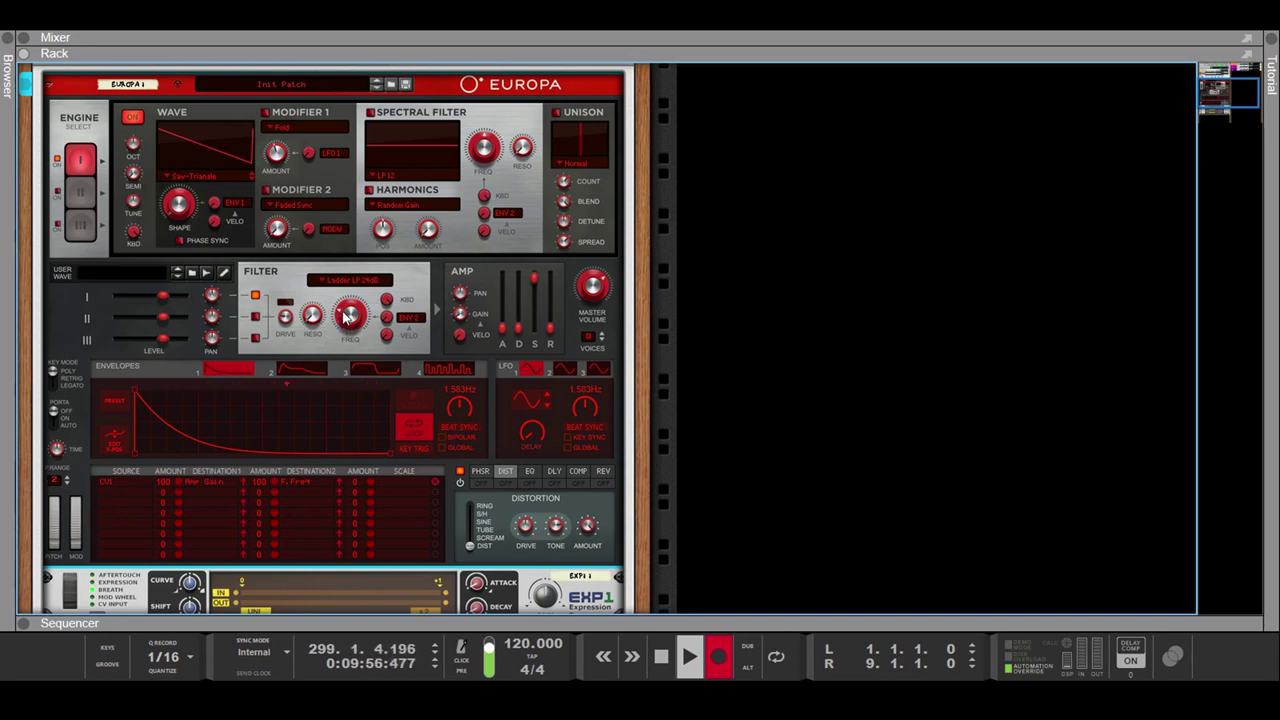
mouse_move(352, 318)
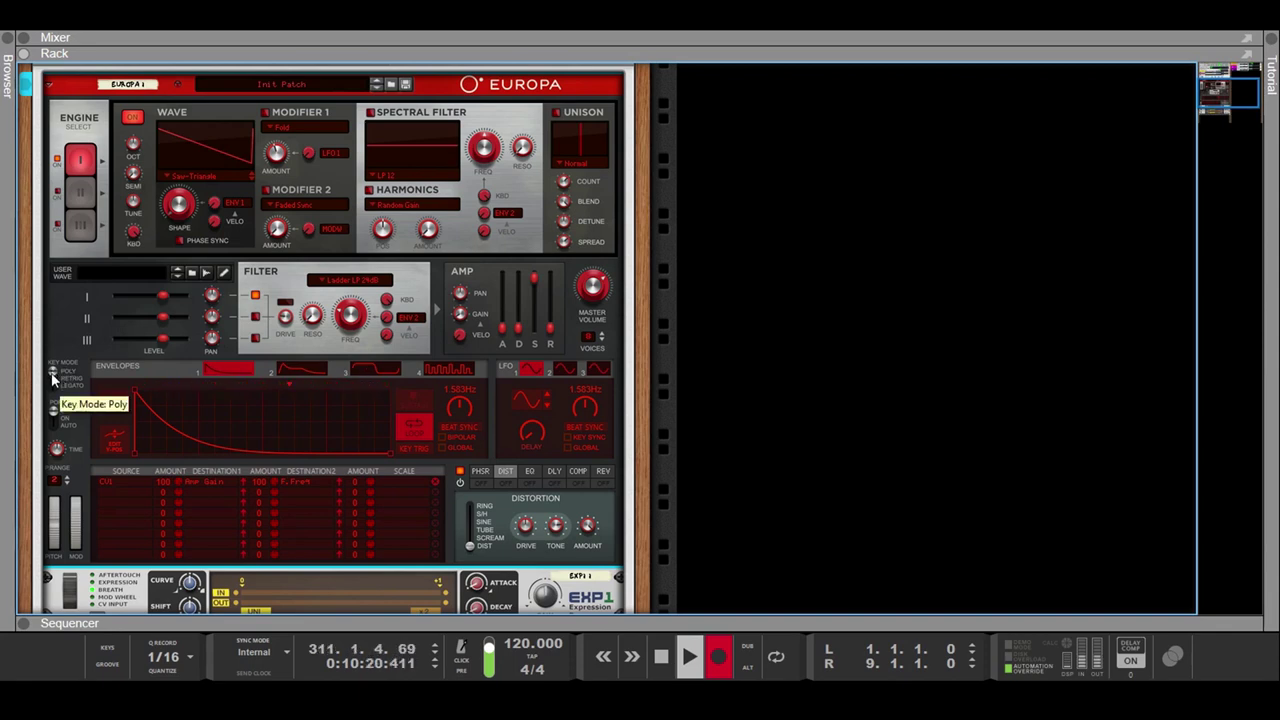
- Set Europa's key mode to Legato and portamento to Auto, and reduce the portamento time
drag(51, 370, 56, 428)
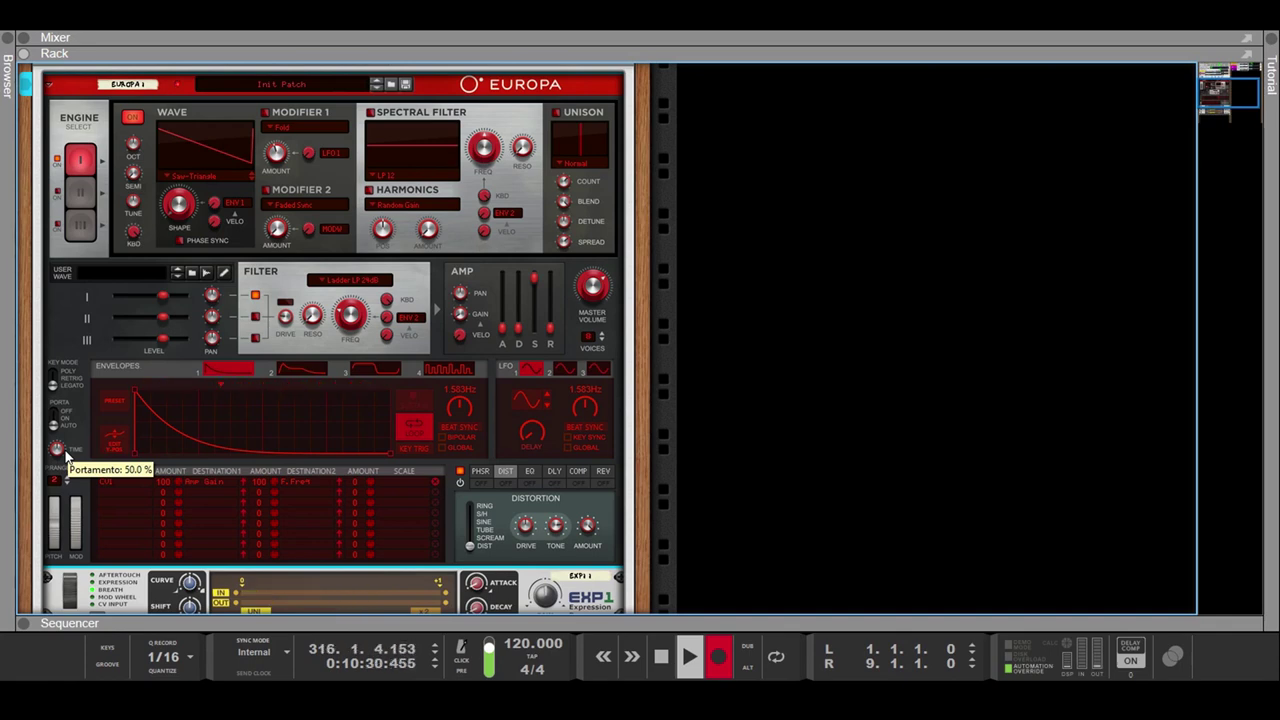
drag(58, 452, 61, 488)
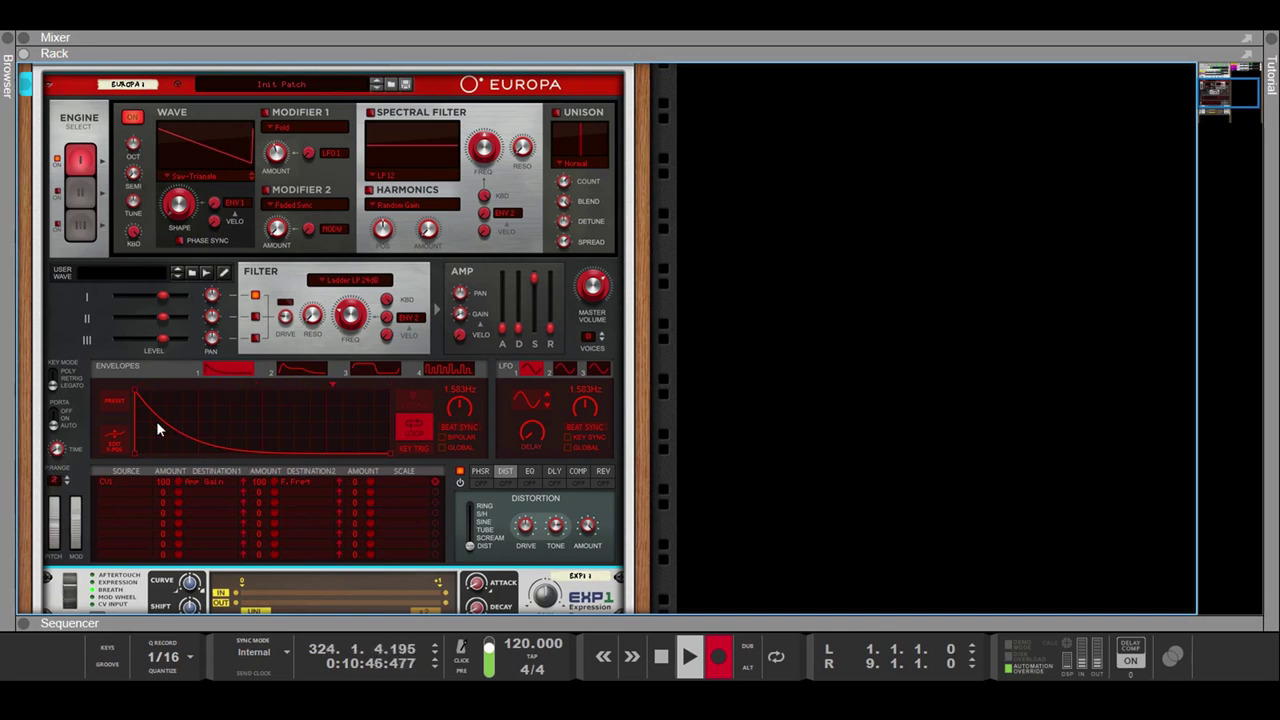
- Turn on Europa's reverb effect and adjust its amount
click(601, 471)
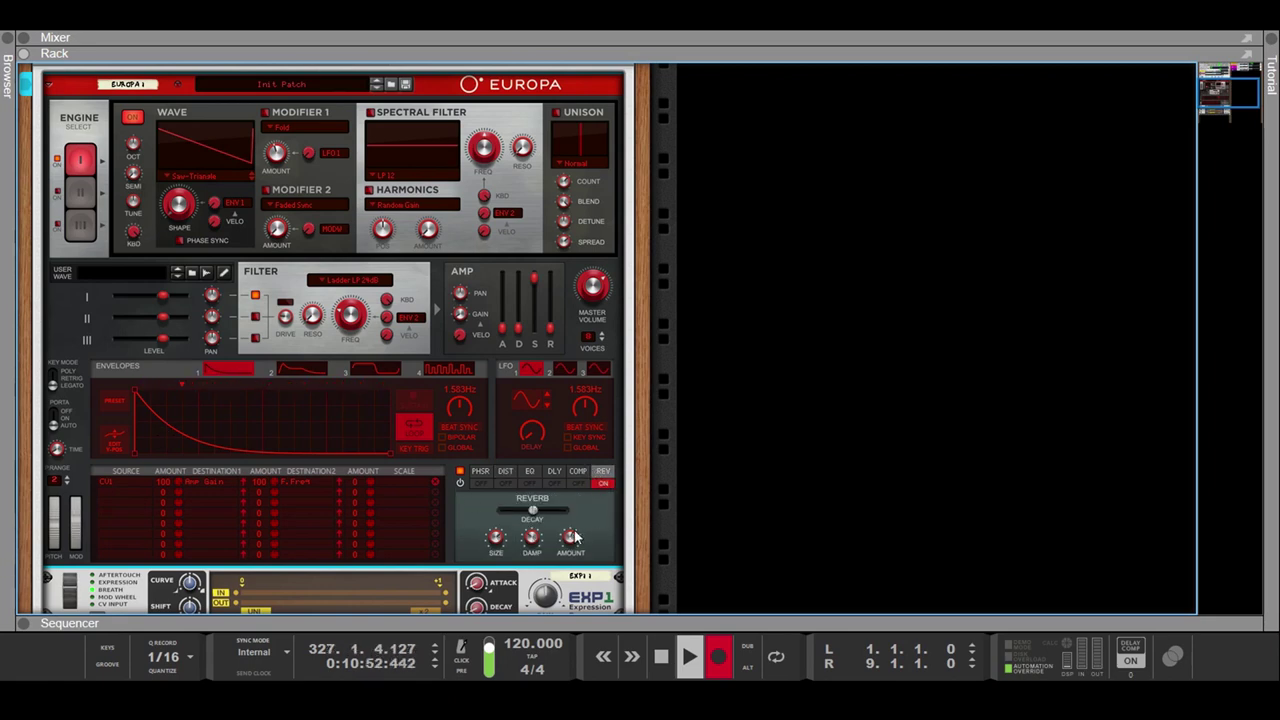
drag(575, 538, 574, 543)
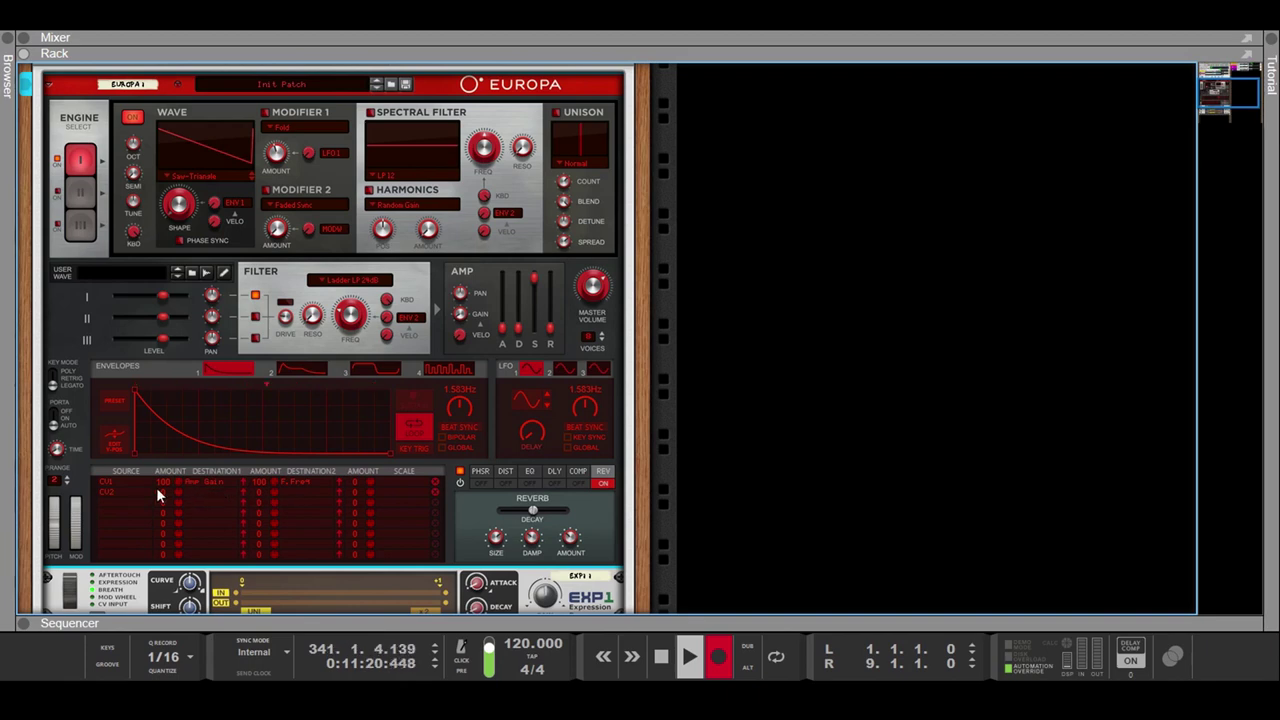
- Set up Europa's second modulation row with CV2 controlling filter frequency (F.Freq) at an amount of 100
drag(162, 491, 163, 386)
key(ctrl+d)
key(ctrl+d)
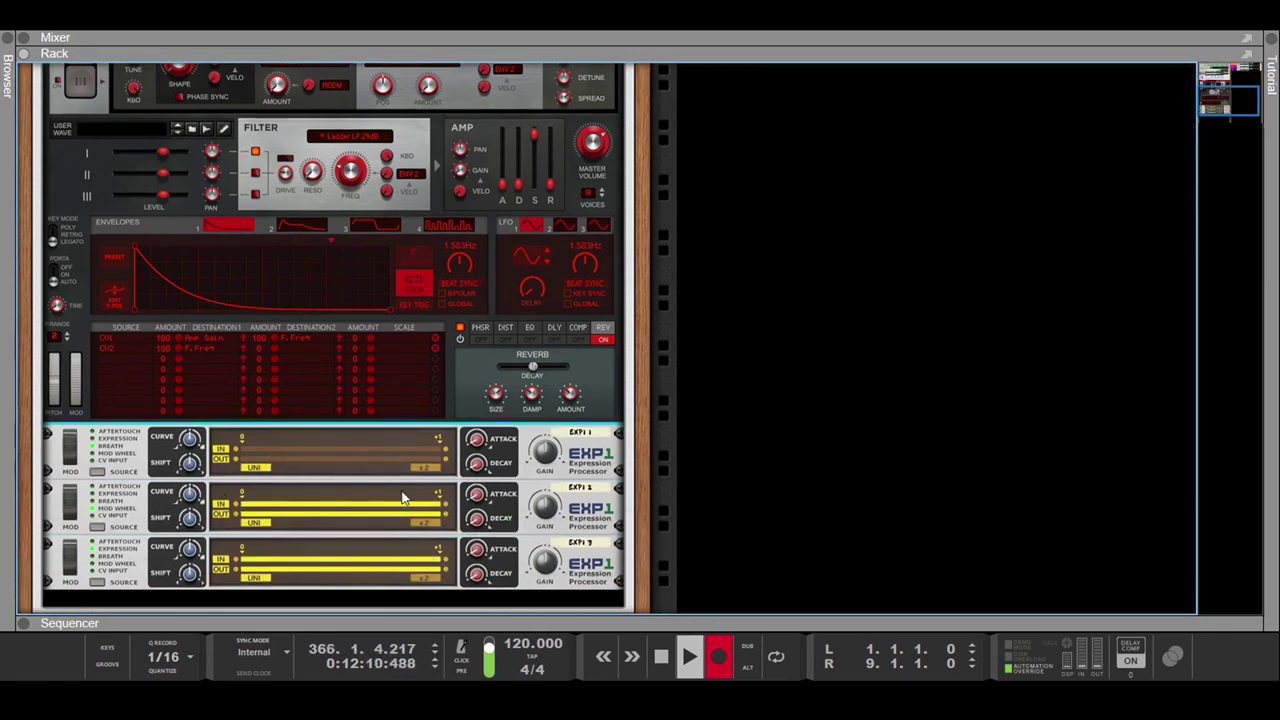
scroll(467, 474, up, 3)
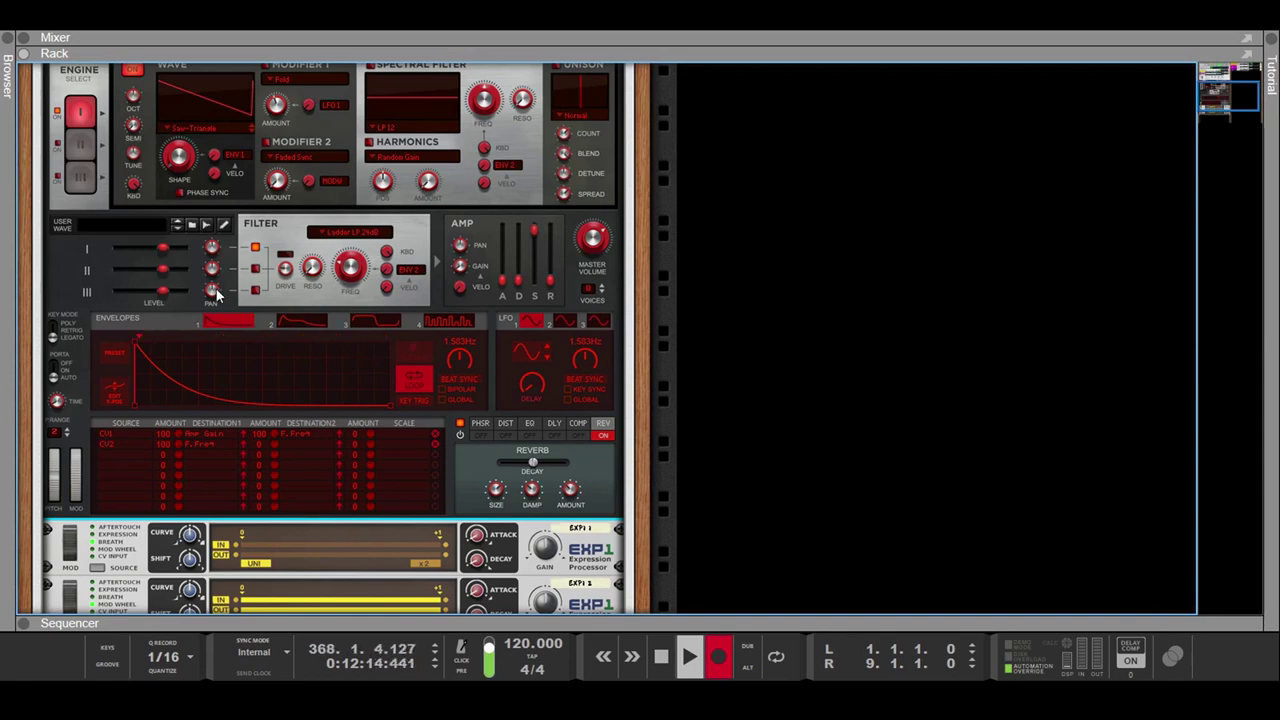
scroll(330, 360, up, 2)
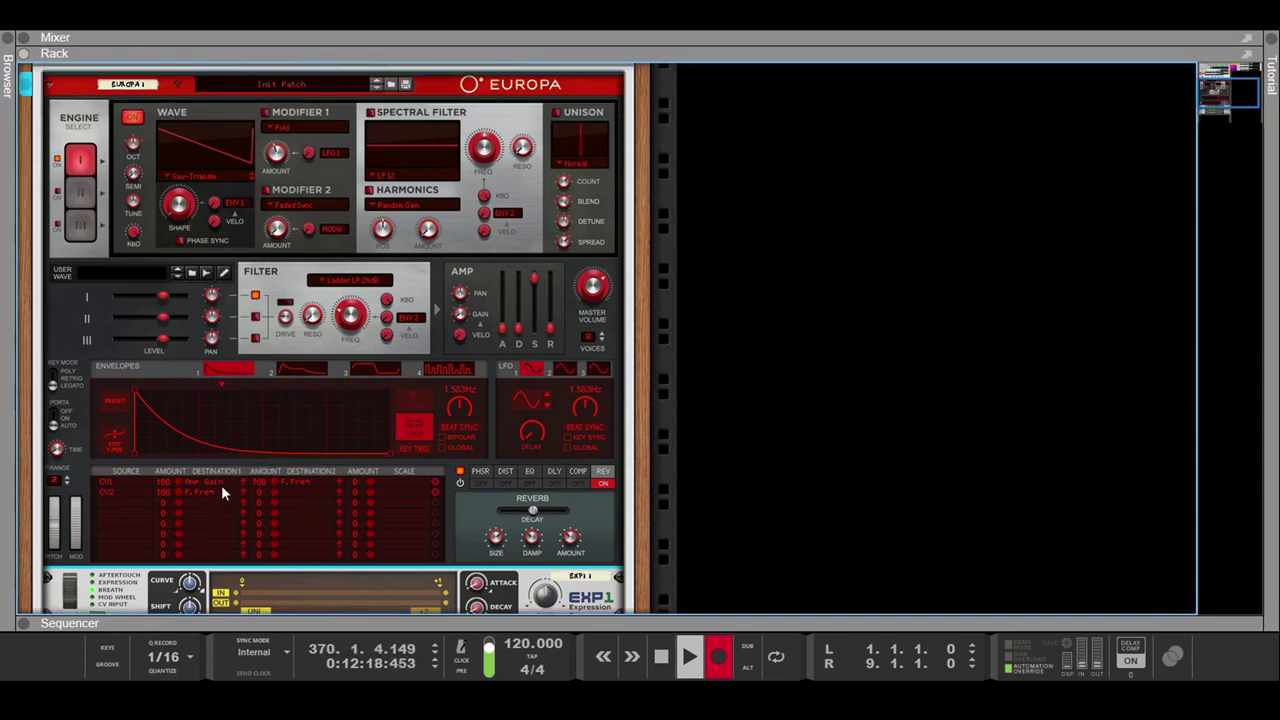
- Raise the attack of the second EXP1 to 969 ms and of the third EXP1 to 937 ms
scroll(212, 485, down, 5)
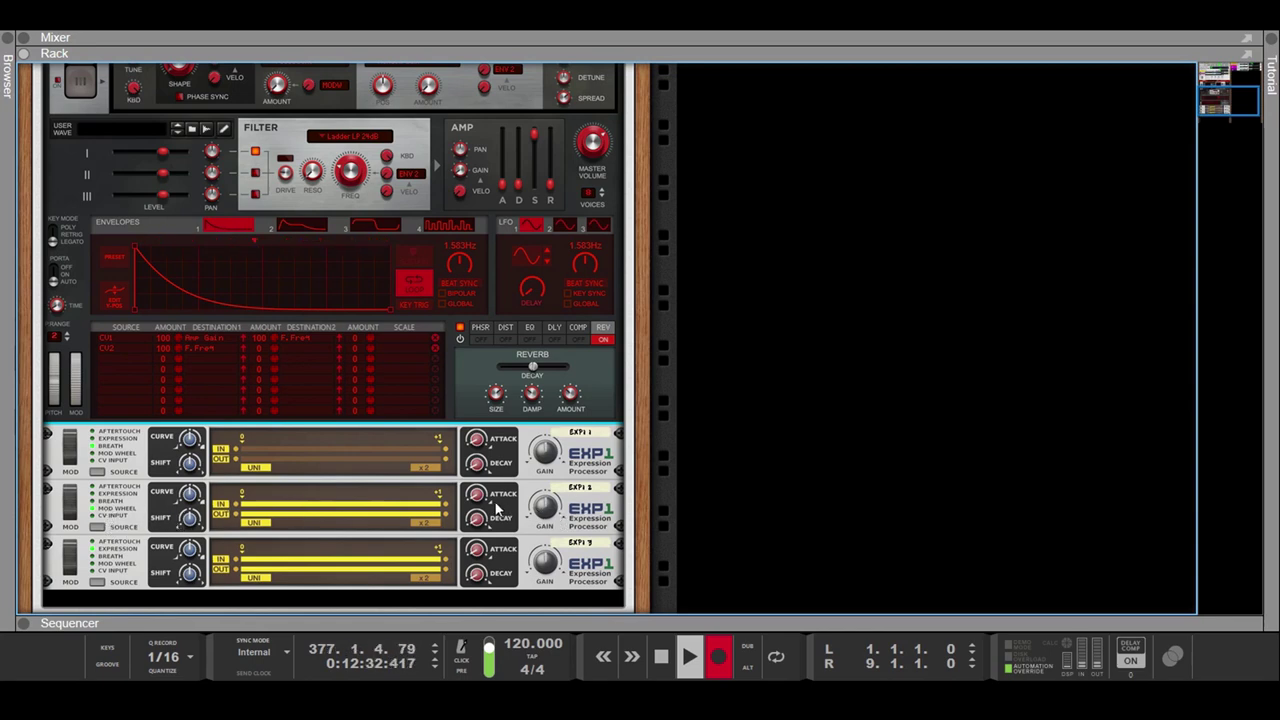
mouse_move(478, 495)
mouse_down()
mouse_move(479, 472)
mouse_move(481, 508)
mouse_up()
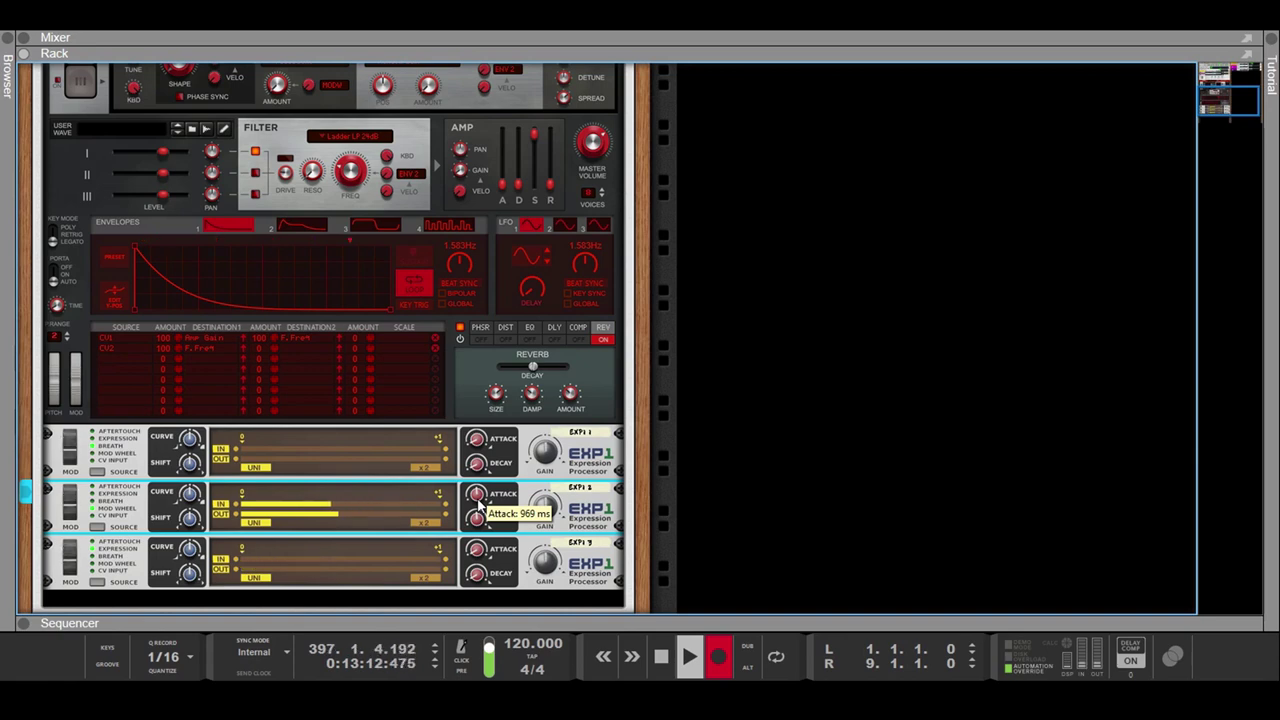
click(479, 561)
mouse_move(479, 561)
mouse_down()
mouse_move(478, 547)
mouse_move(480, 572)
mouse_move(481, 553)
mouse_up()
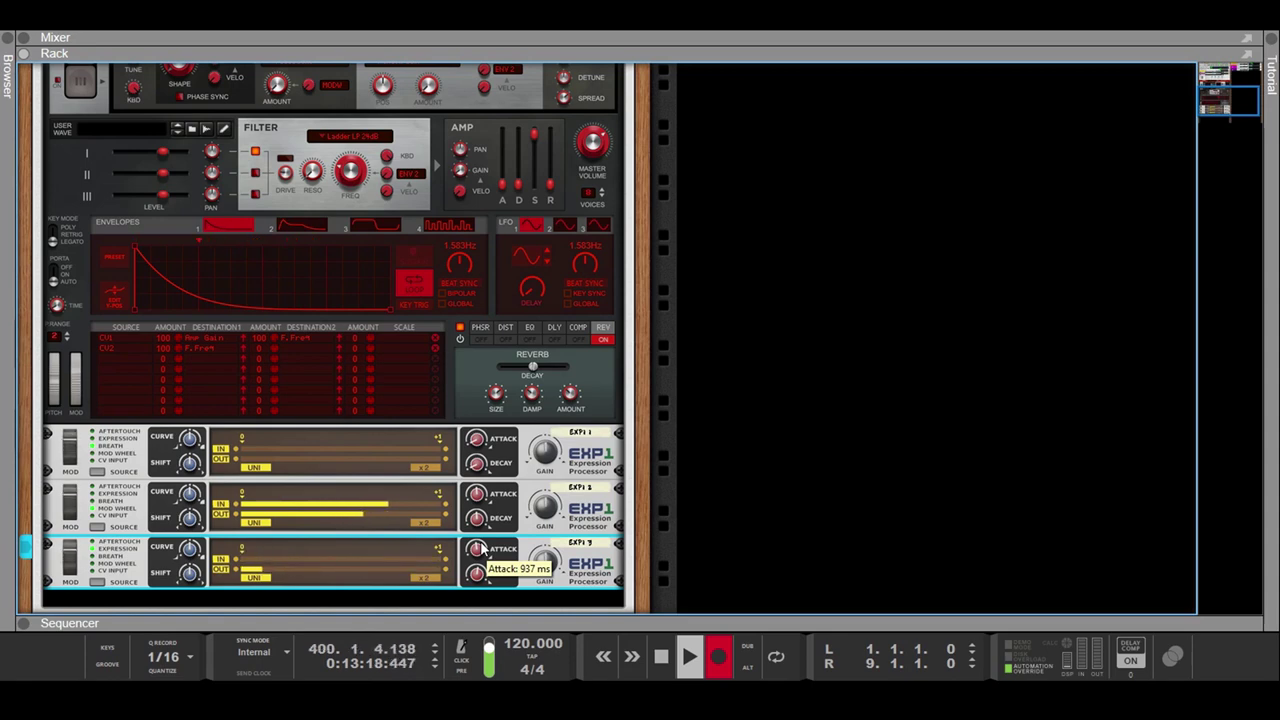
click(103, 354)
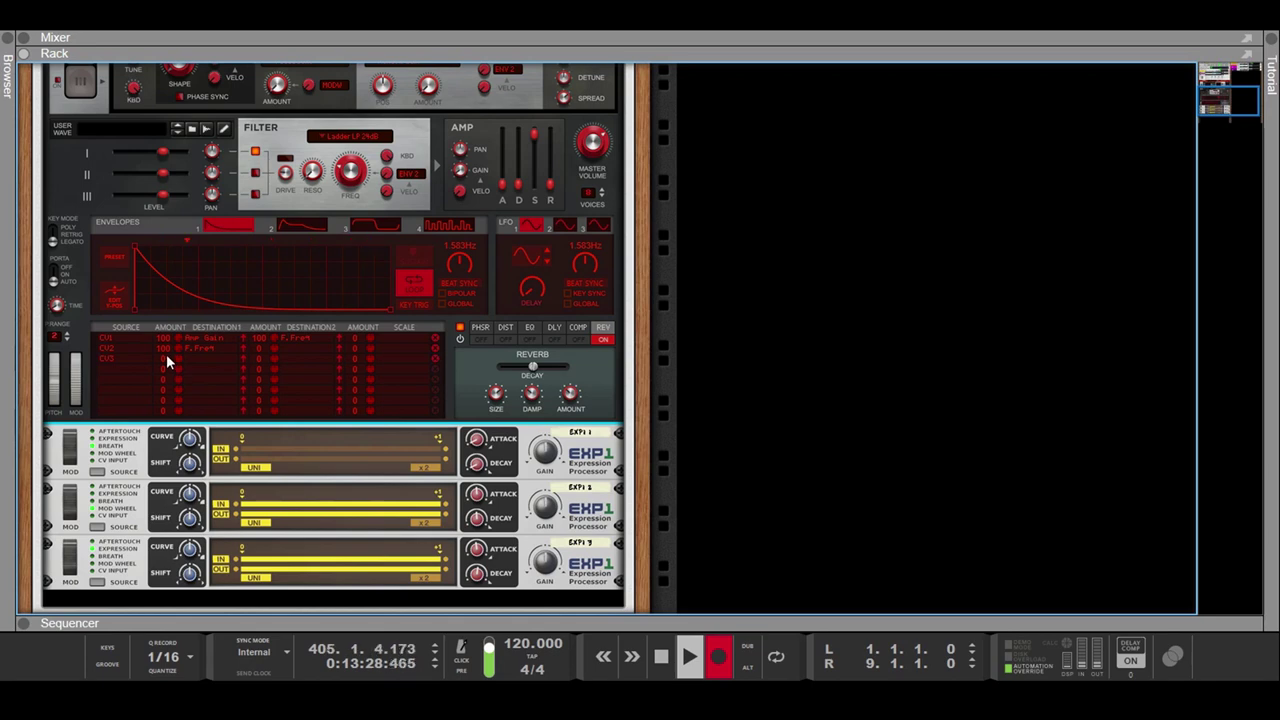
drag(165, 357, 168, 326)
click(374, 389)
click(435, 358)
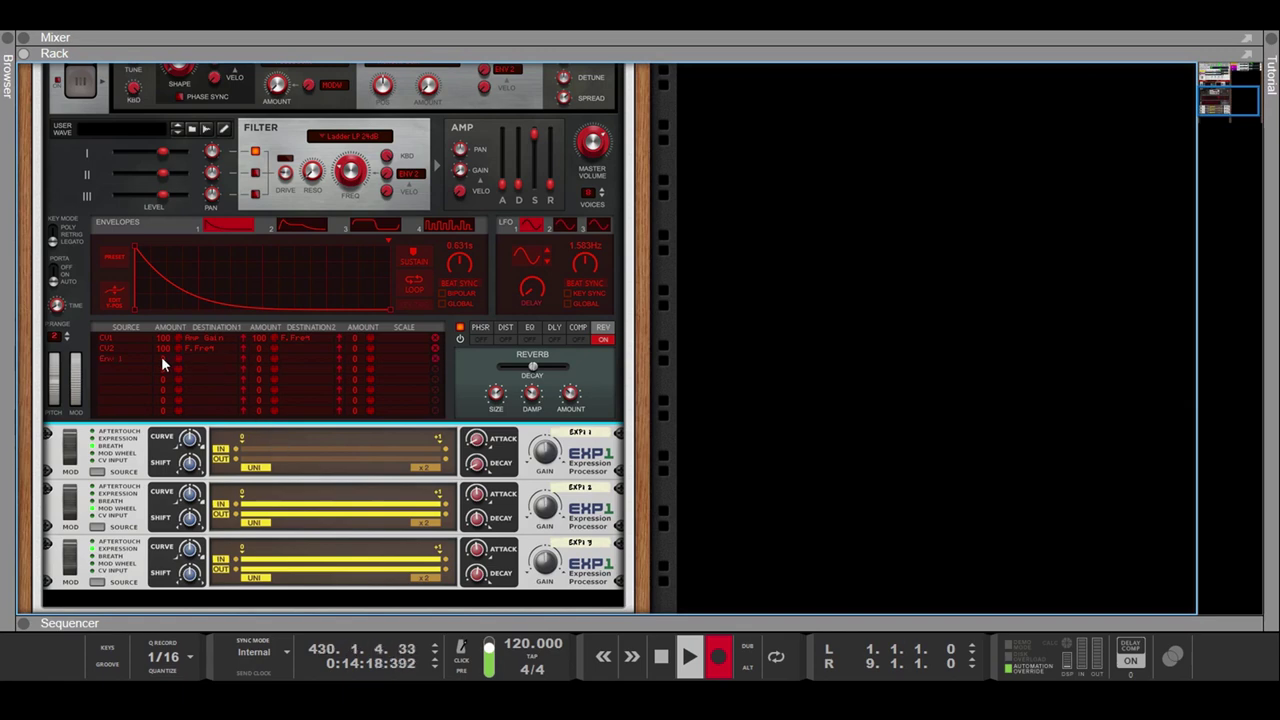
- Set up Europa's third modulation row with looping Env 1 modulating the Engine 1 pitch
drag(161, 356, 173, 331)
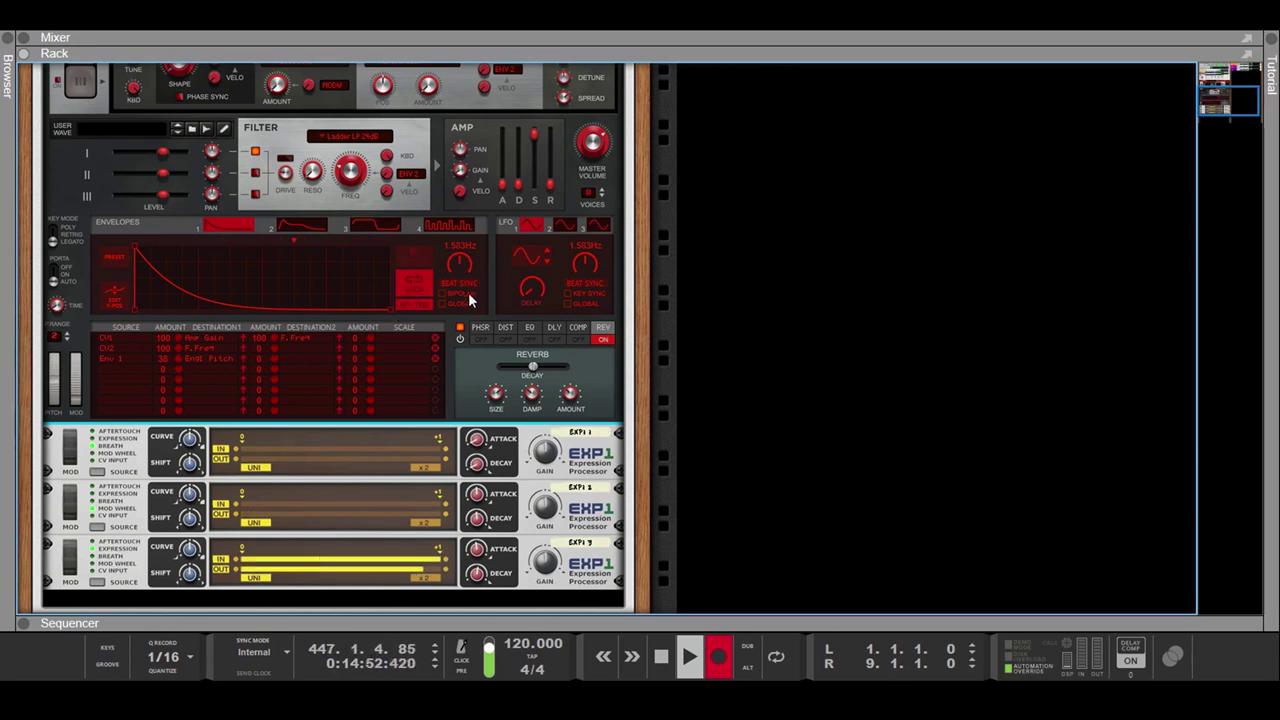
- Switch Europa's Envelope 1 from looping to sustain and move its sustain marker to the end of the envelope
click(417, 257)
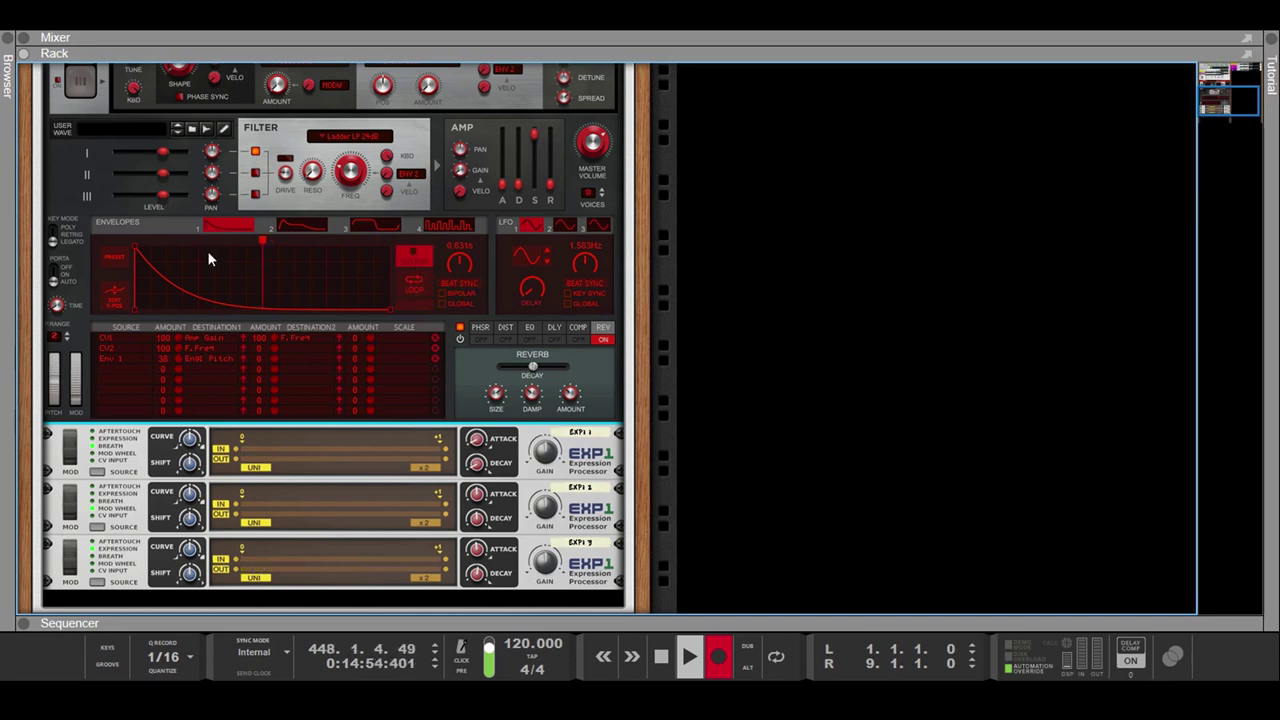
drag(262, 238, 436, 243)
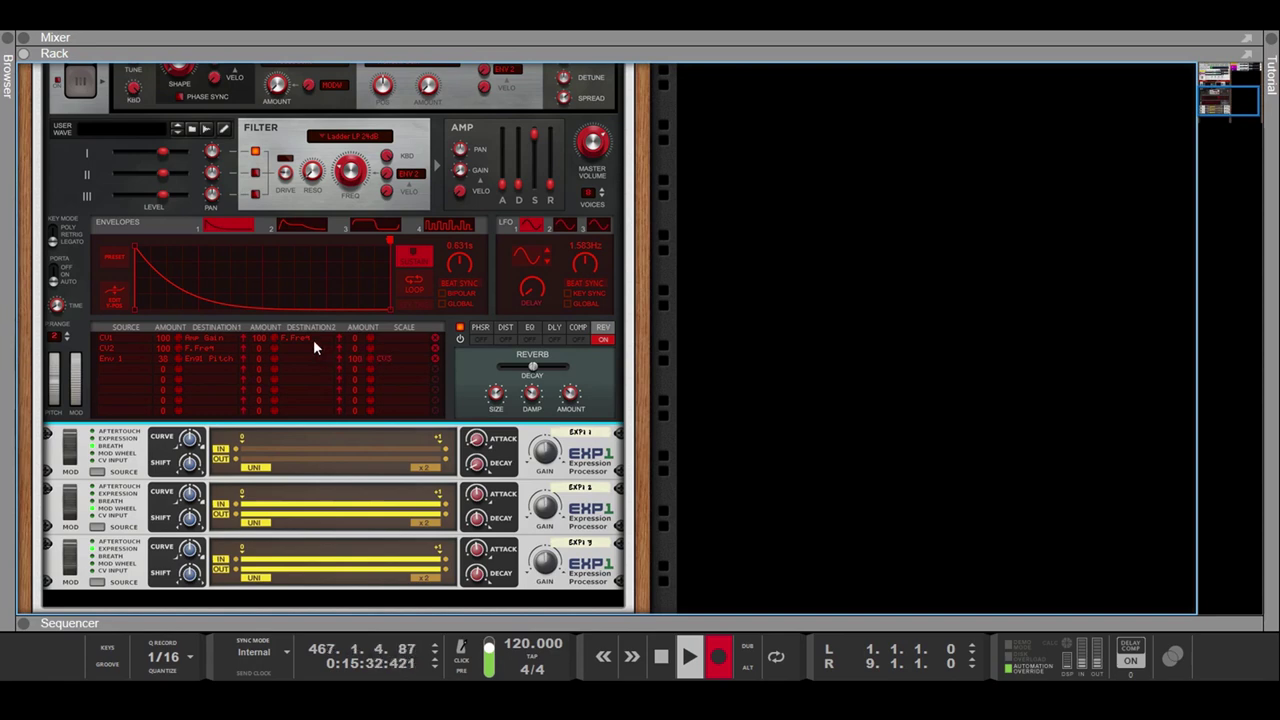
- Change Europa's Envelope 1 to the square-shaped preset curve and turn looping on
click(105, 257)
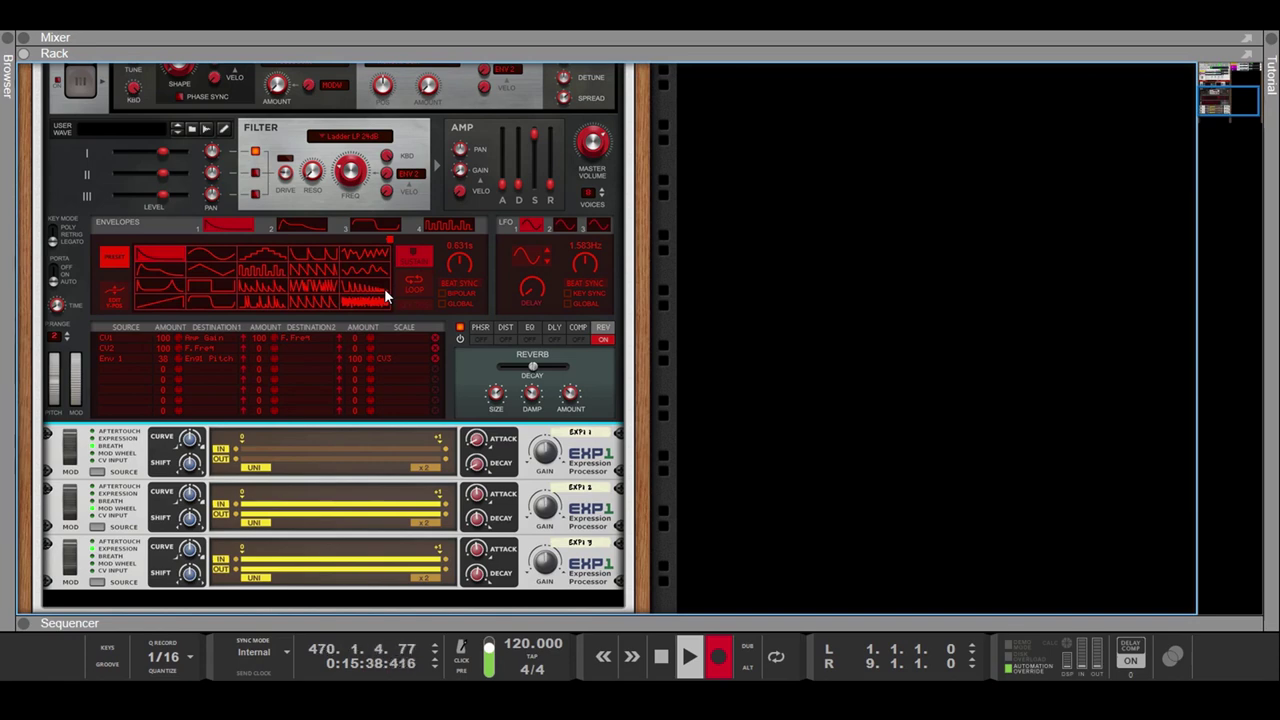
click(219, 286)
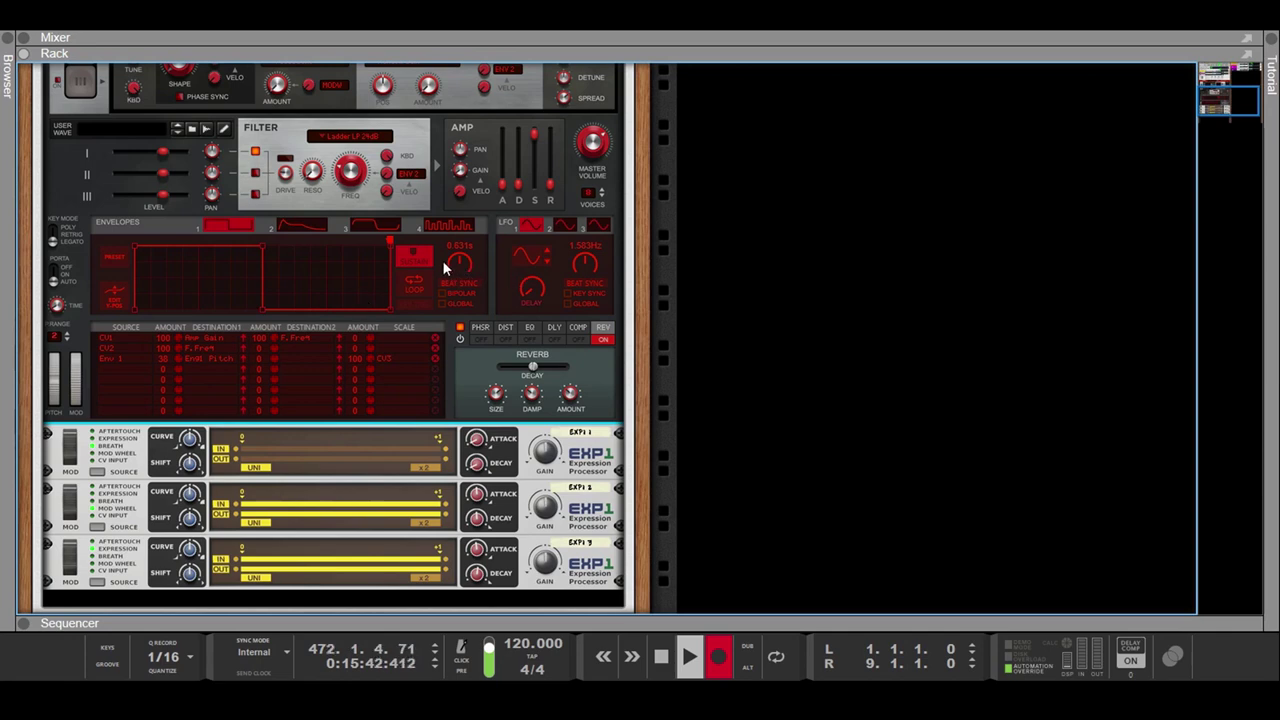
click(414, 256)
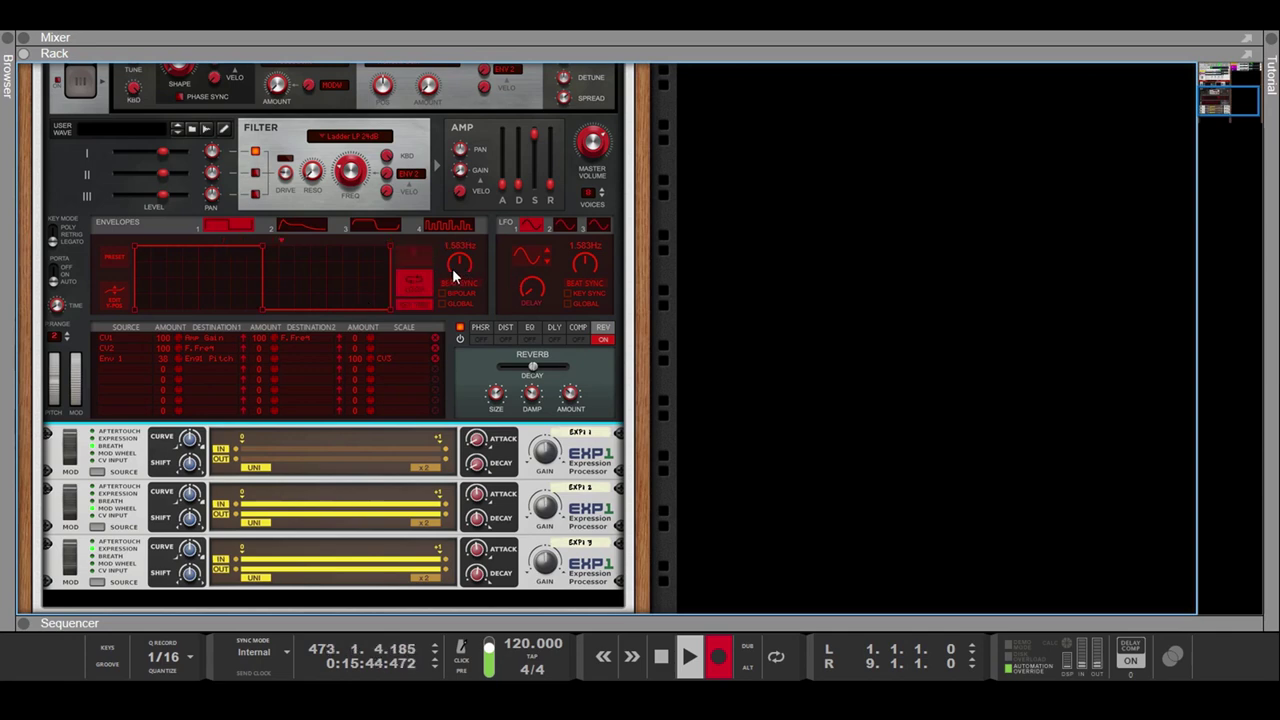
- Raise the rate of the looping Envelope 1 to 29.15 Hz
drag(457, 263, 460, 244)
mouse_move(370, 379)
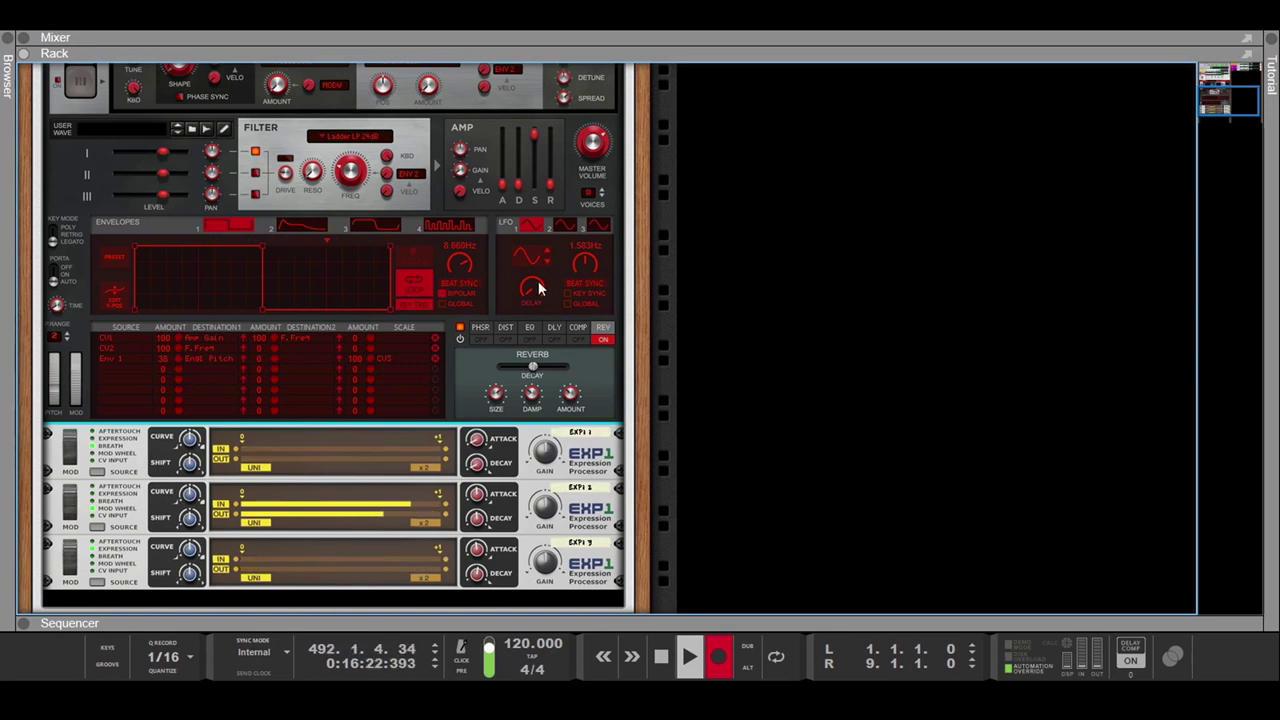
drag(462, 262, 461, 233)
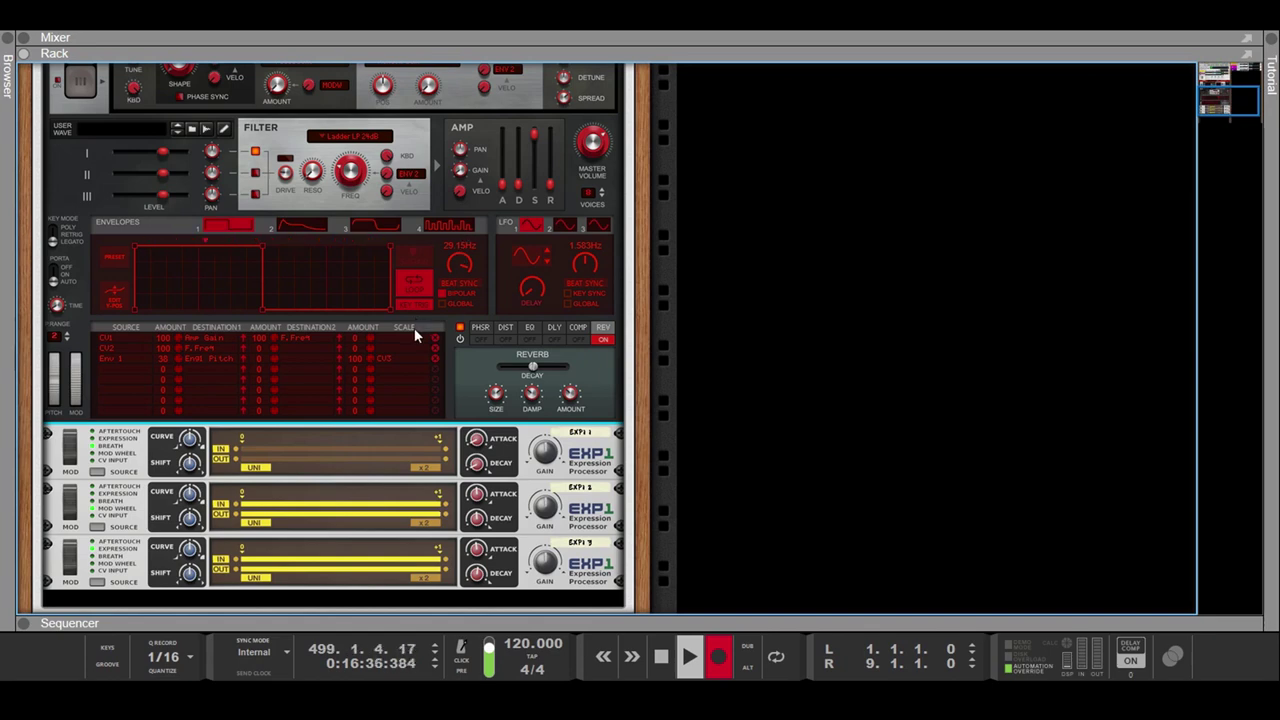
- Turn on Unison for Europa's first engine
scroll(414, 330, up, 3)
scroll(414, 335, up, 2)
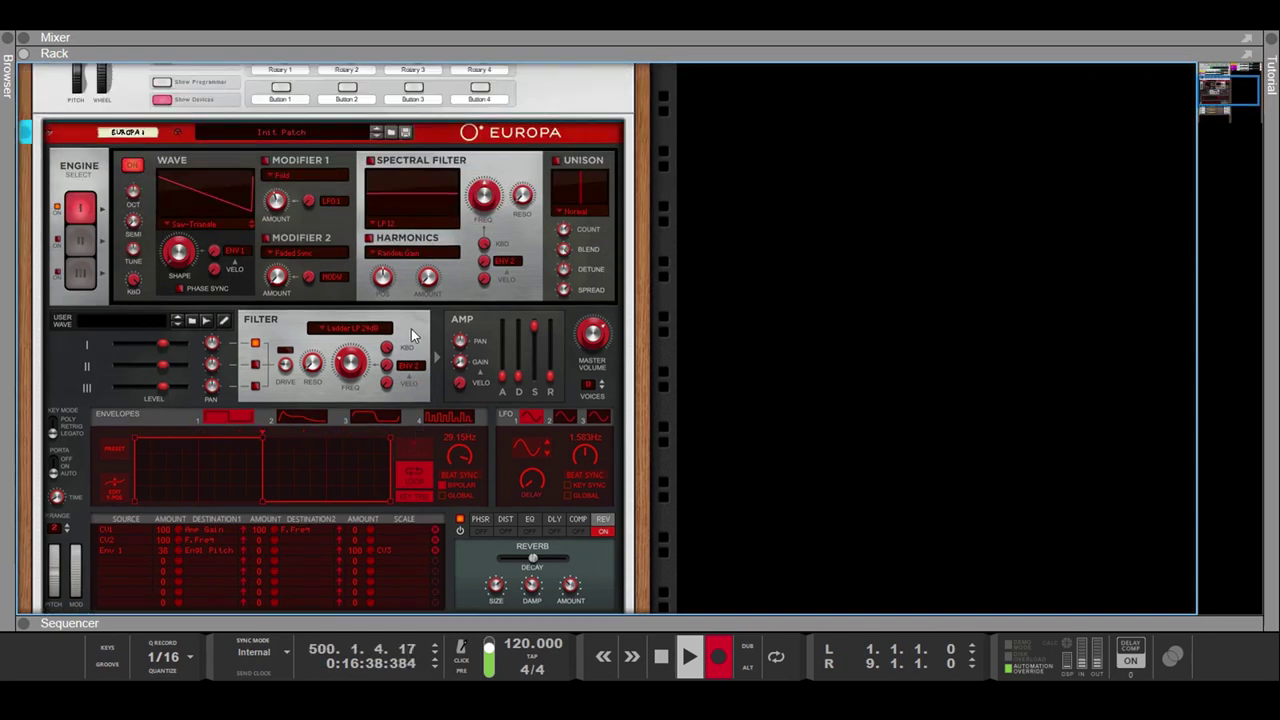
scroll(411, 334, down, 1)
scroll(411, 335, down, 1)
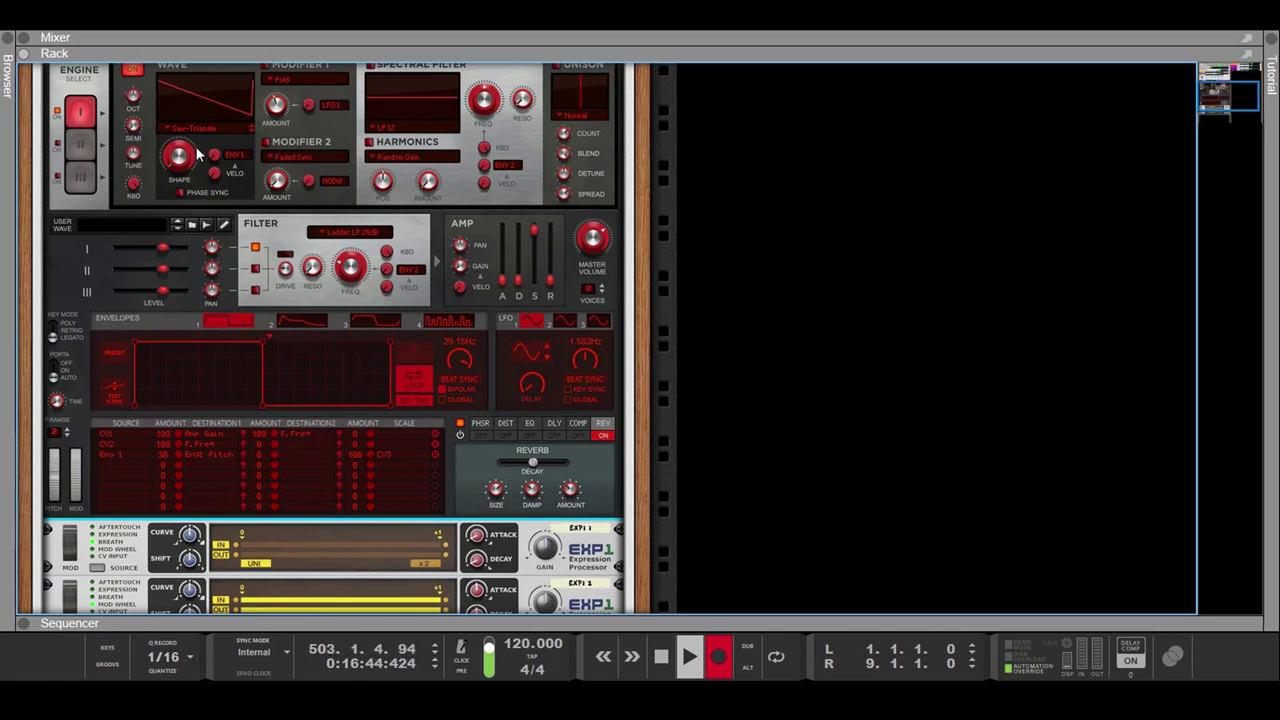
scroll(247, 230, up, 1)
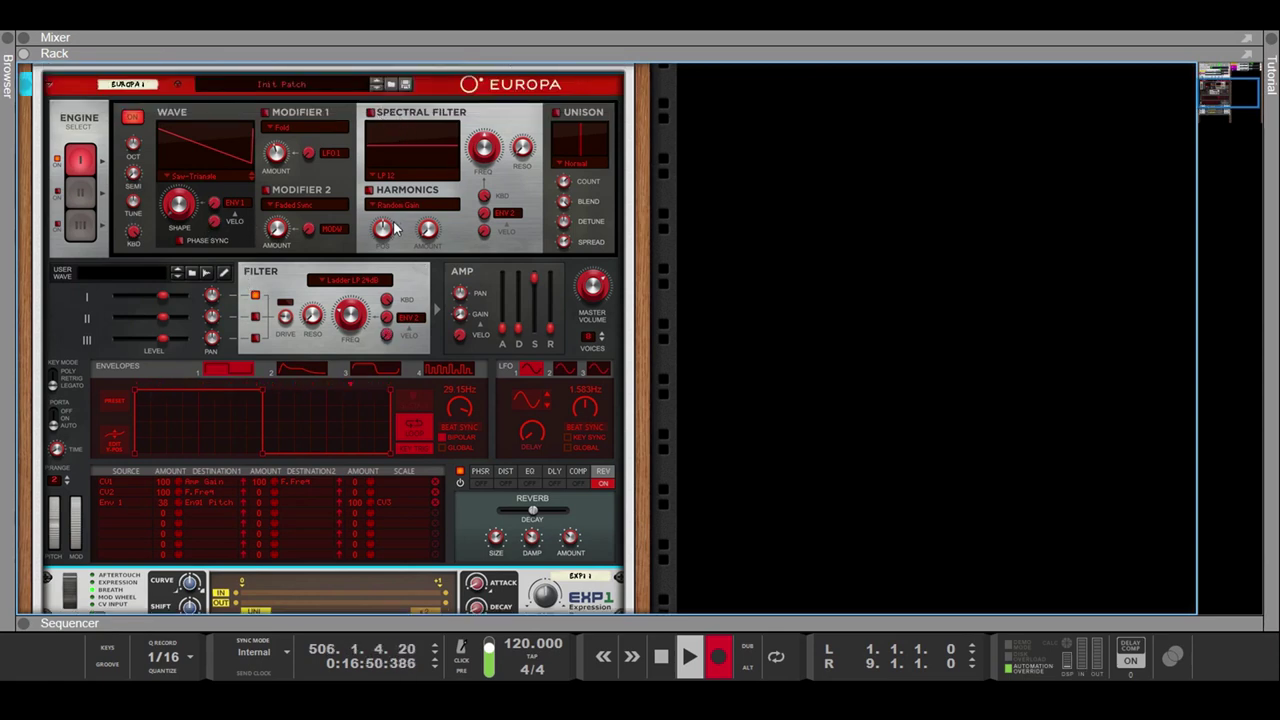
click(556, 113)
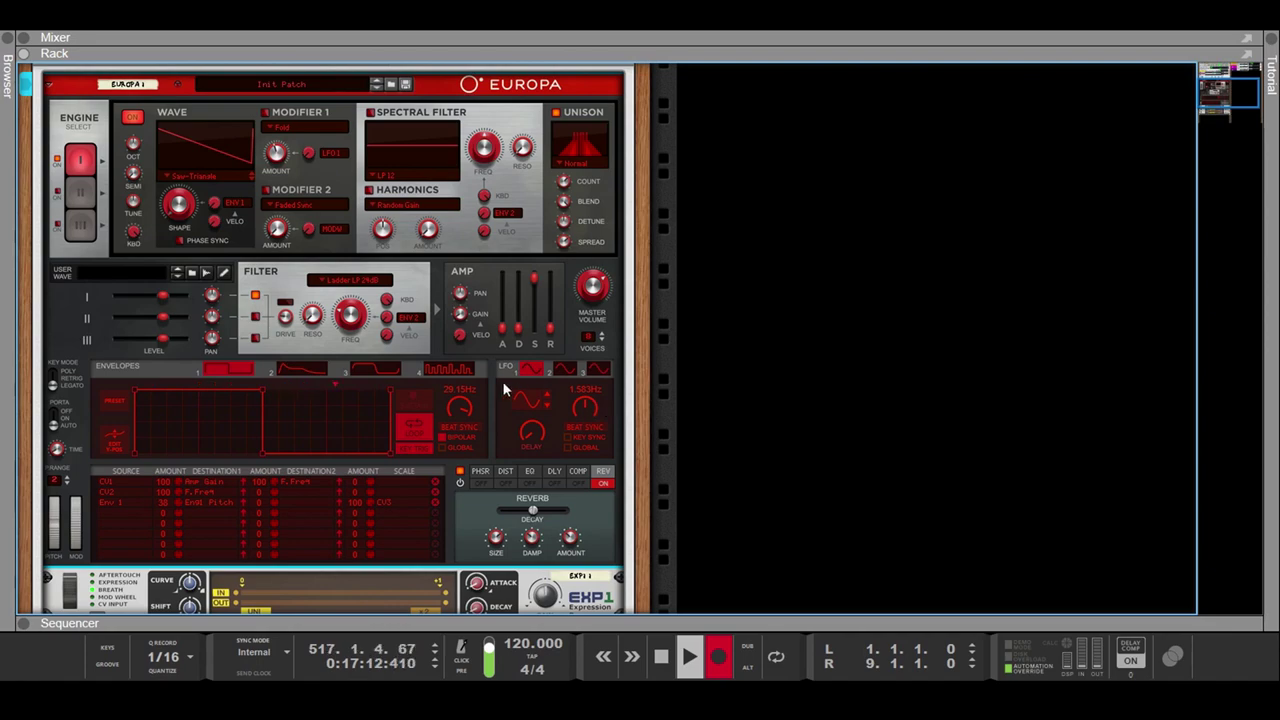
- Unfold and select the OpenWoodwind Analog Patch Combinator and look through the devices inside it
scroll(499, 381, down, 5)
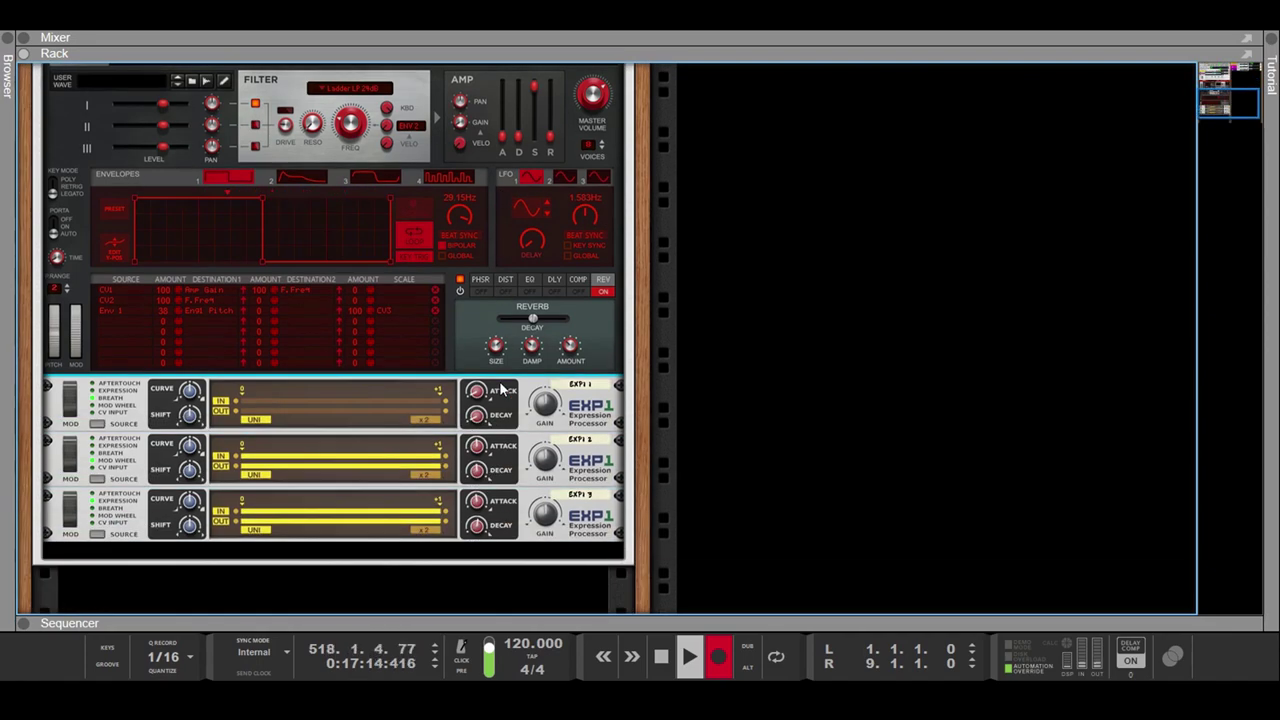
scroll(498, 381, up, 6)
scroll(498, 381, up, 3)
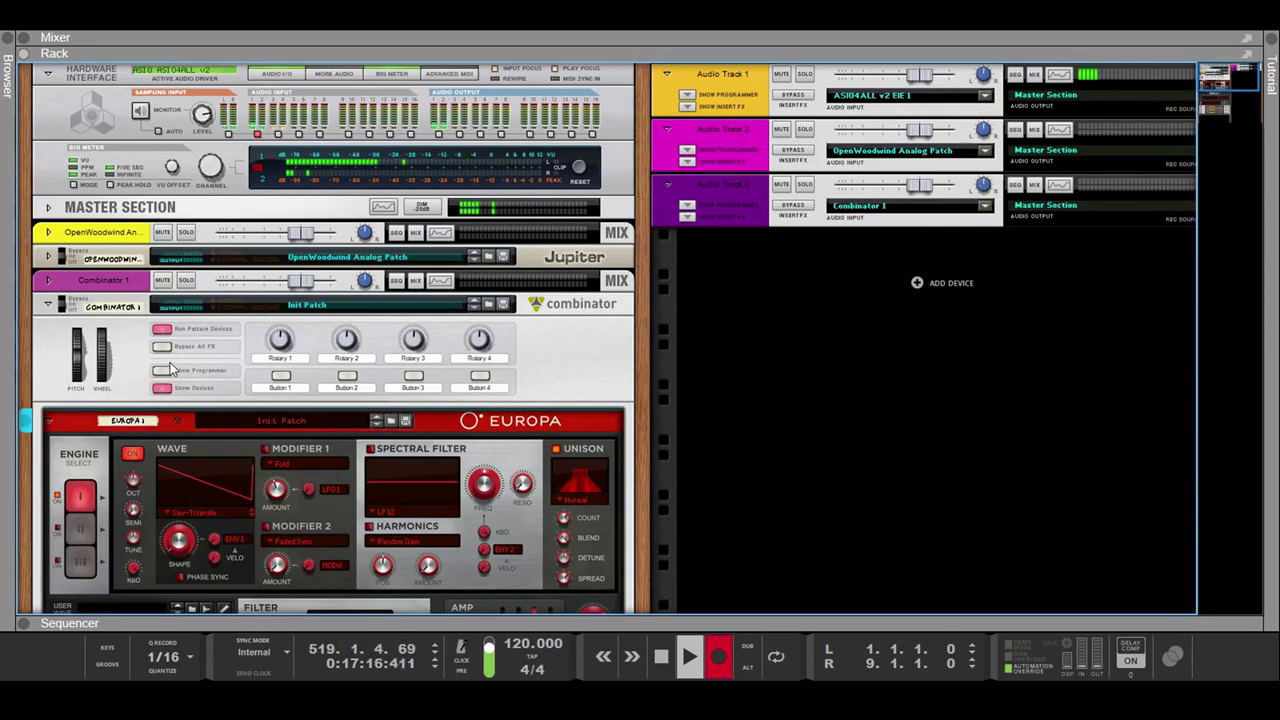
click(47, 256)
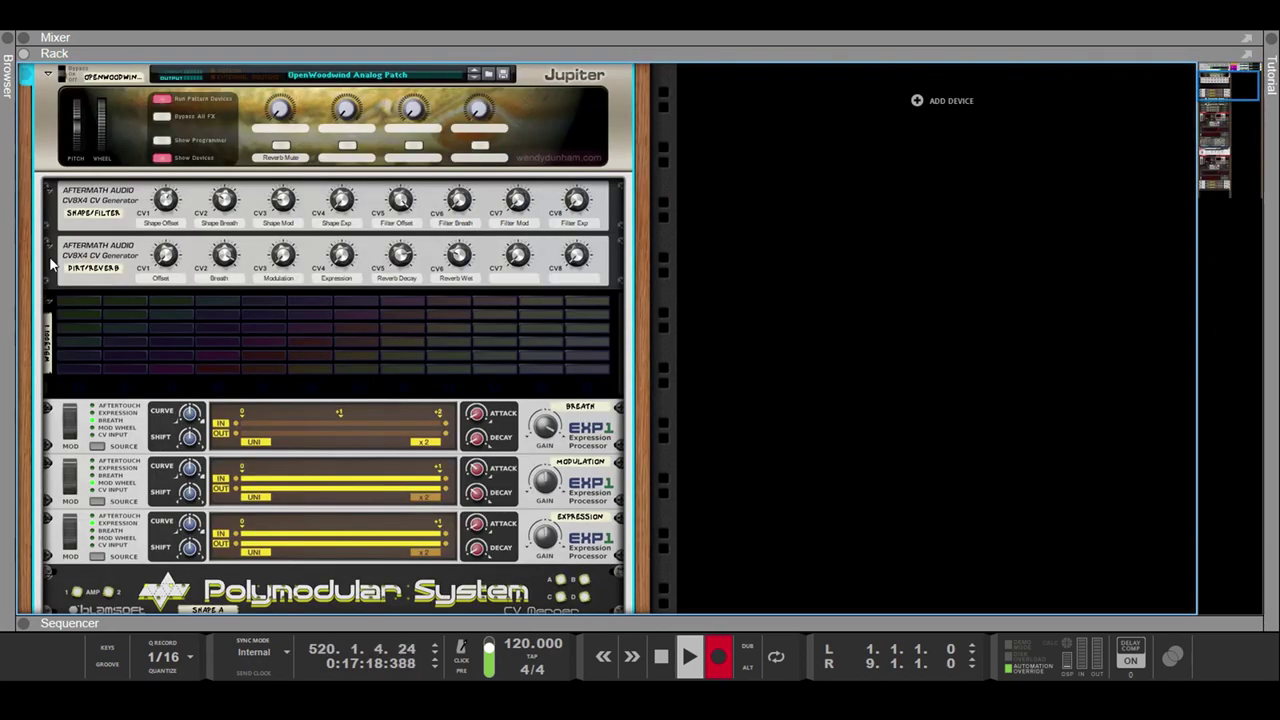
scroll(204, 201, up, 1)
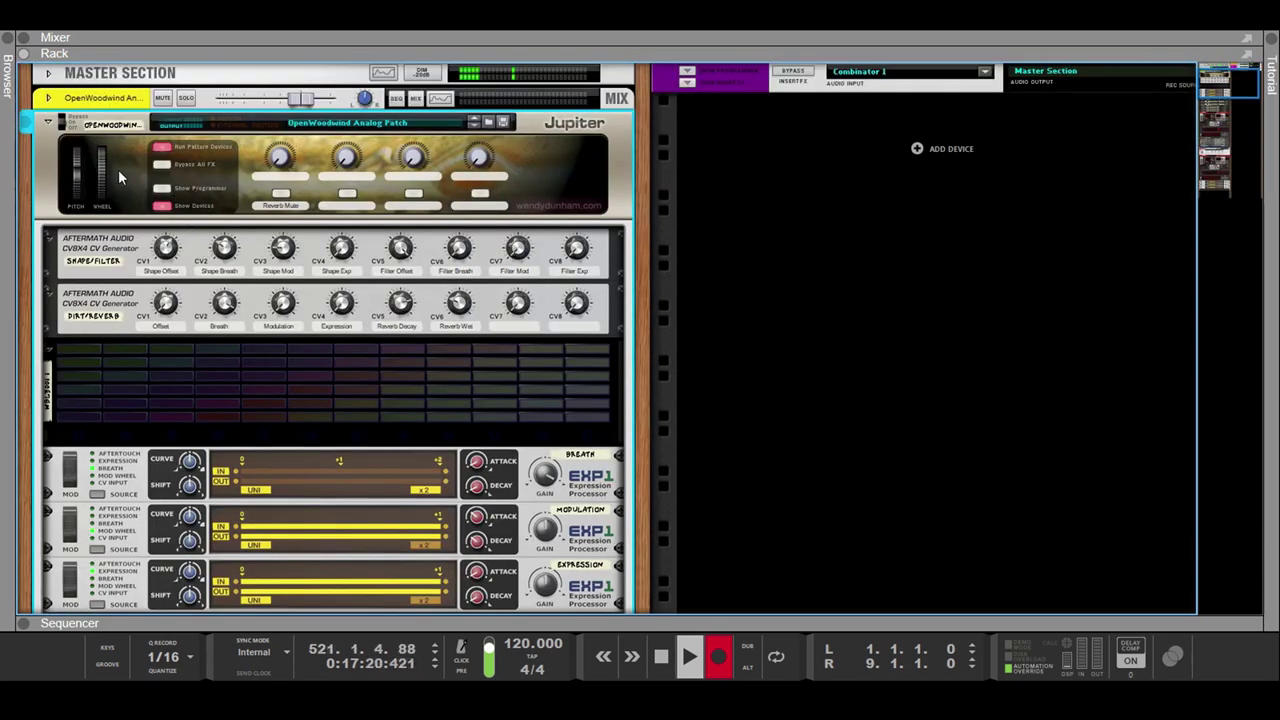
click(28, 120)
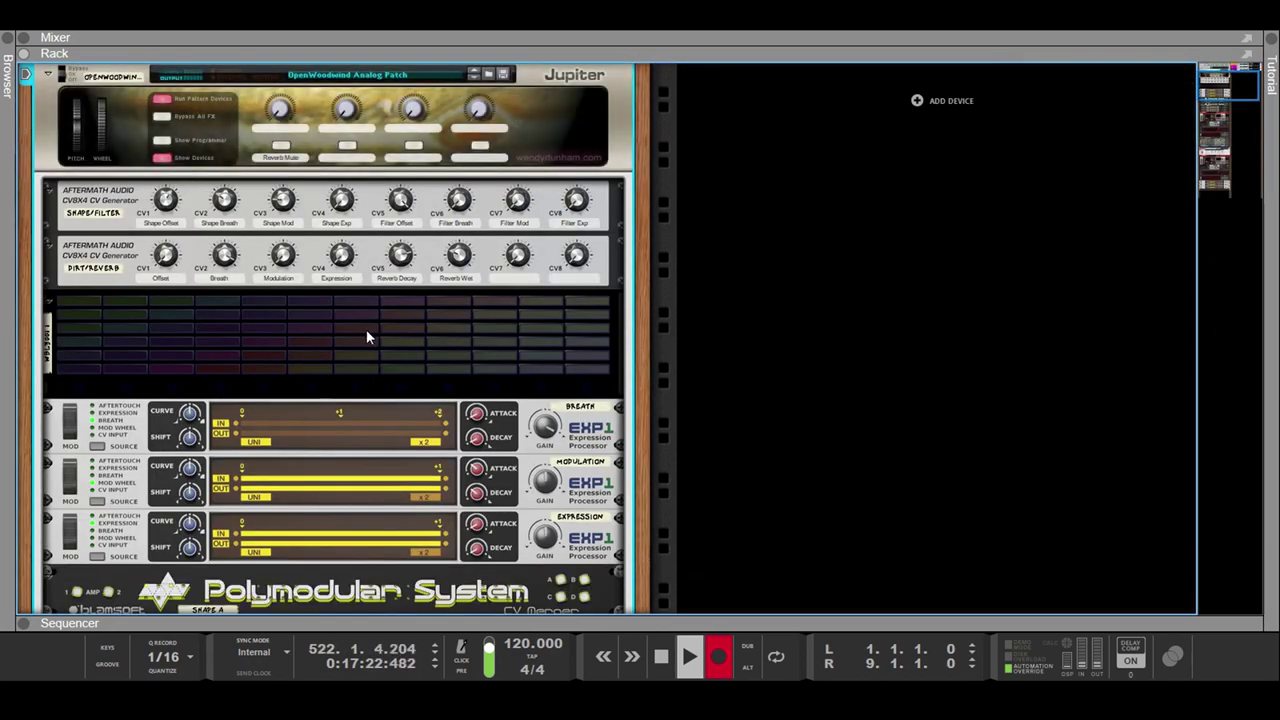
scroll(366, 329, down, 2)
scroll(366, 337, down, 5)
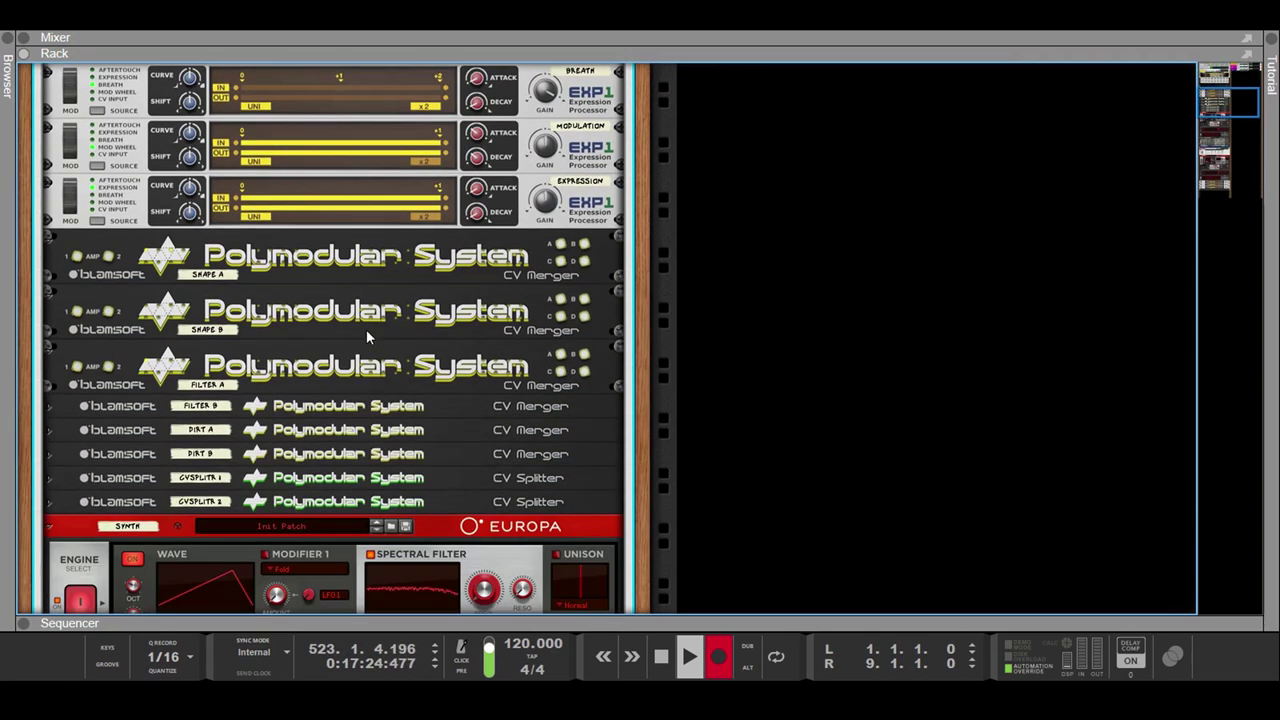
scroll(366, 337, up, 5)
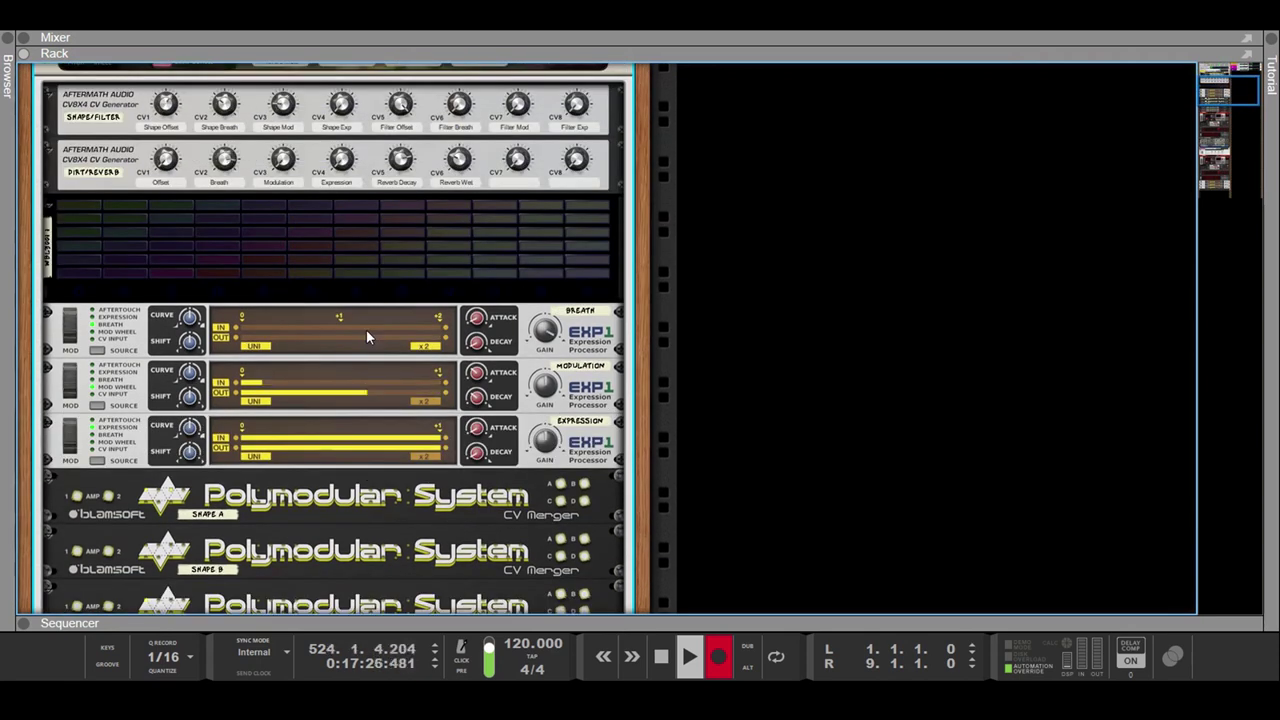